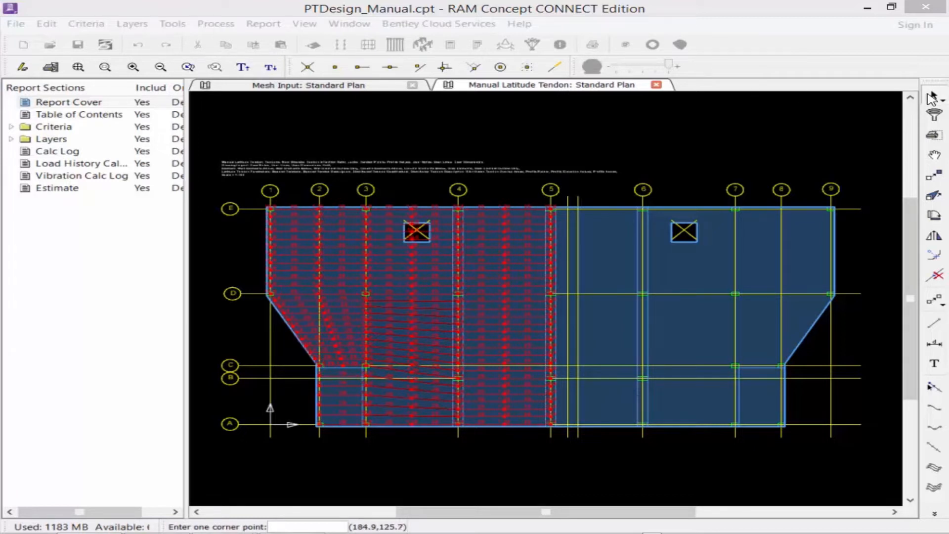
Mirror all the latitude tendons about grid line 5, from grid A to grid E, onto the empty half of the slab
{"action": "left_click", "coordinate": [932, 97]}
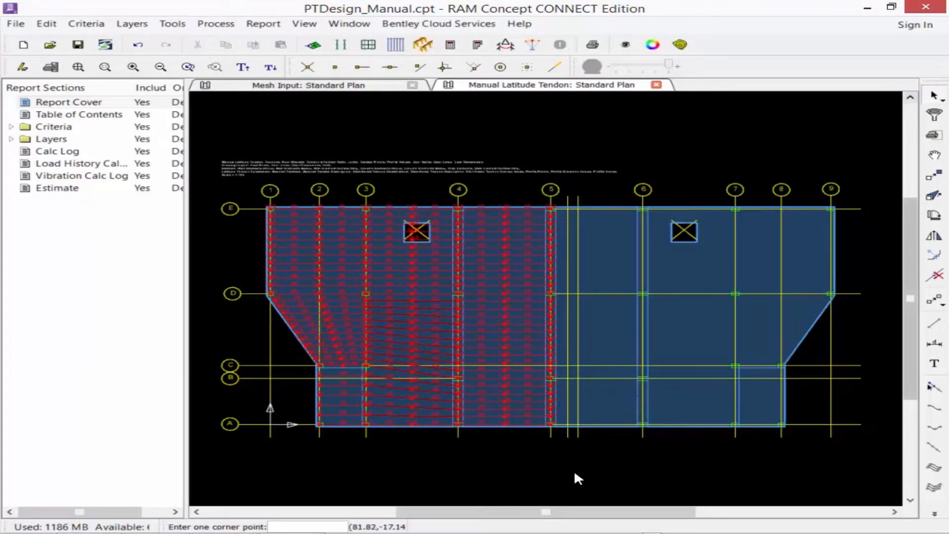
{"action": "left_click", "coordinate": [595, 475]}
{"action": "left_click", "coordinate": [212, 174]}
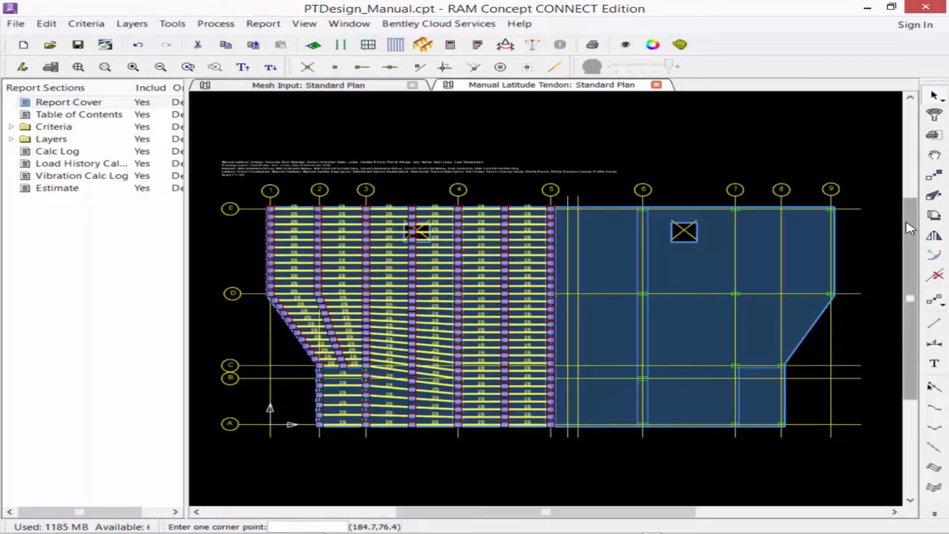
{"action": "left_click", "coordinate": [934, 237]}
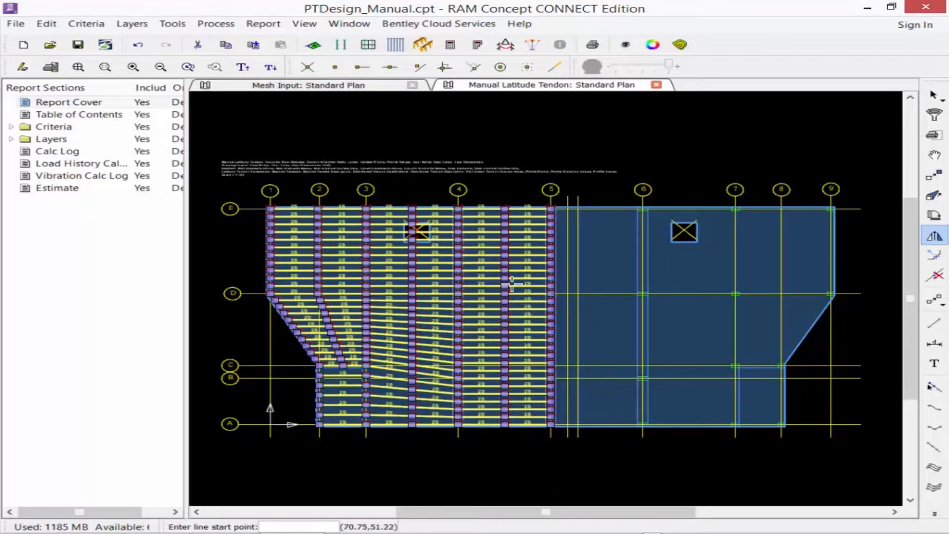
{"action": "key", "text": "shift"}
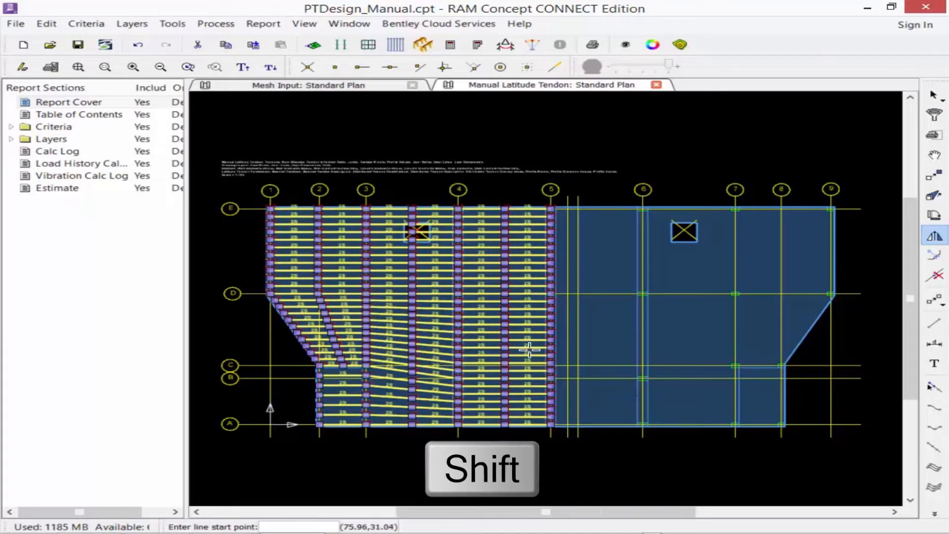
{"action": "left_click", "coordinate": [549, 424]}
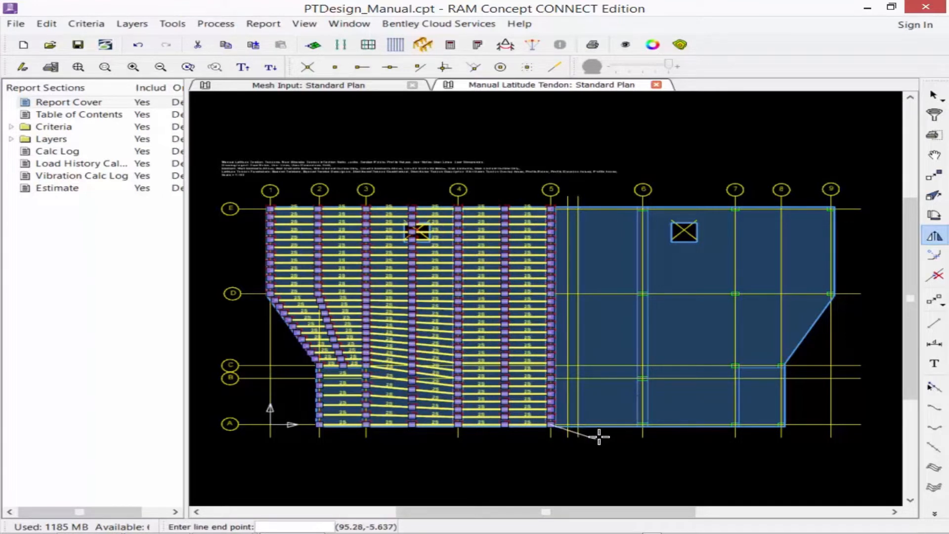
{"action": "left_click", "coordinate": [551, 208]}
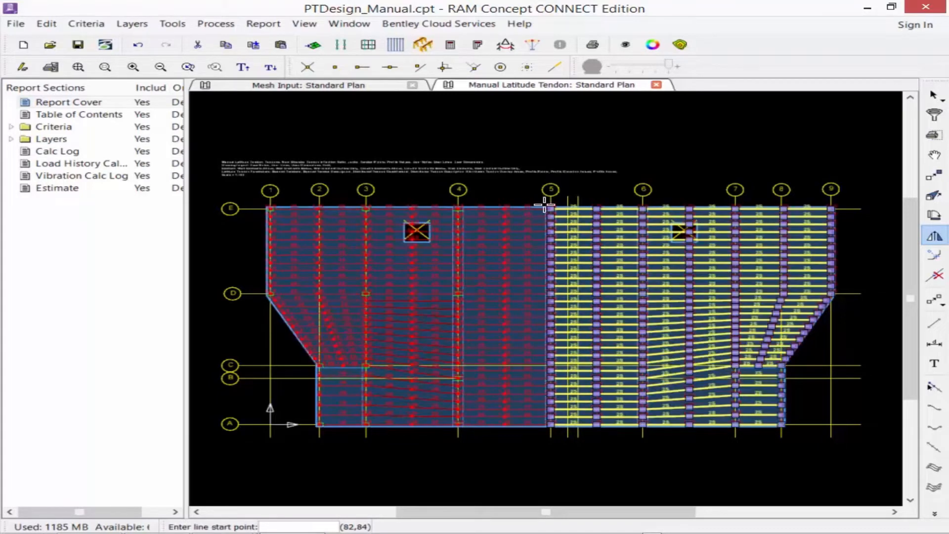
{"action": "left_click", "coordinate": [933, 95]}
{"action": "left_click", "coordinate": [667, 132]}
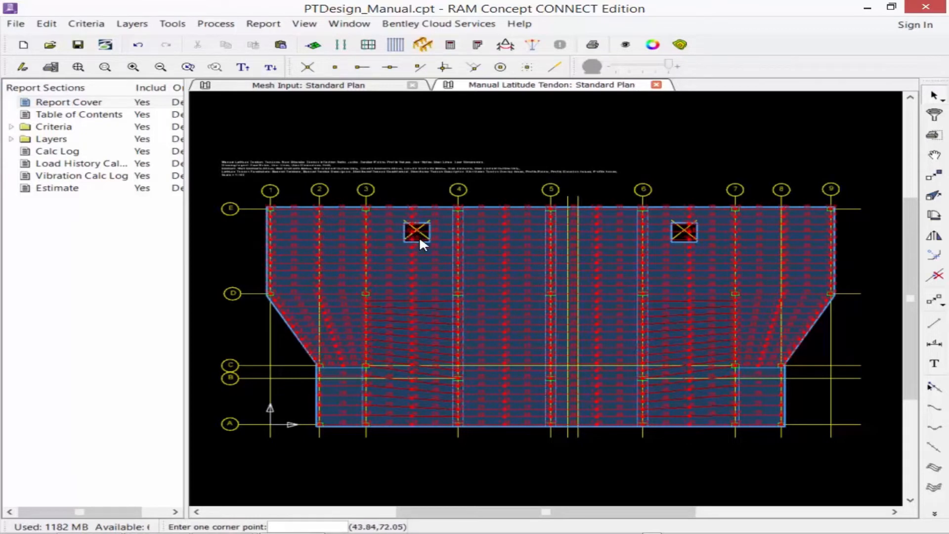
Stretch the ends of the three tendon segments running from grid 3 into the slab opening back to the opening's grid 3 side edge
{"action": "scroll", "coordinate": [428, 241], "scroll_direction": "up", "scroll_amount": 3}
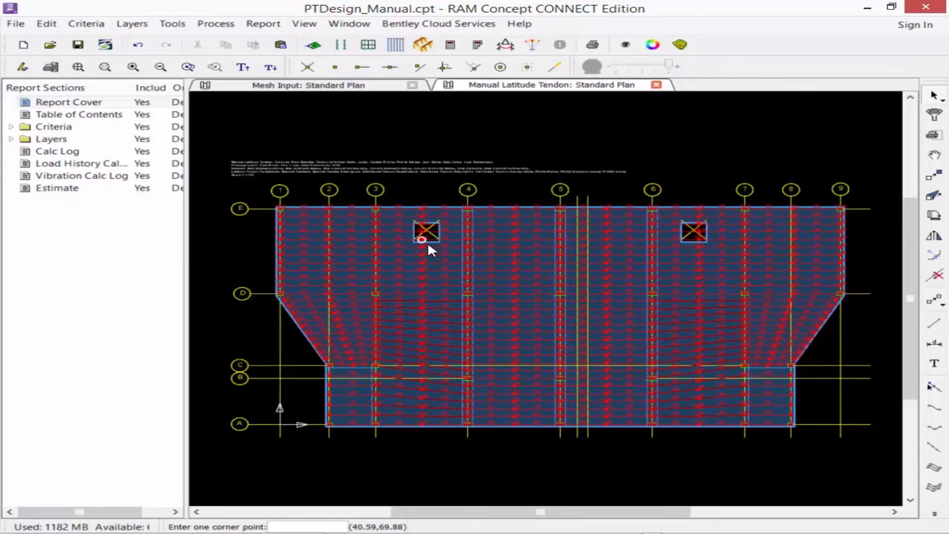
{"action": "scroll", "coordinate": [489, 240], "scroll_direction": "up", "scroll_amount": 4}
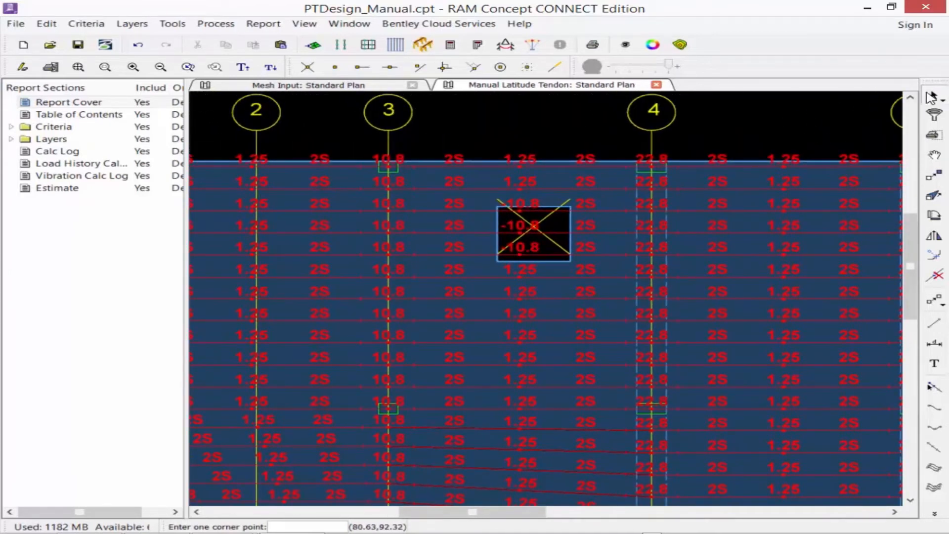
{"action": "left_click", "coordinate": [549, 261]}
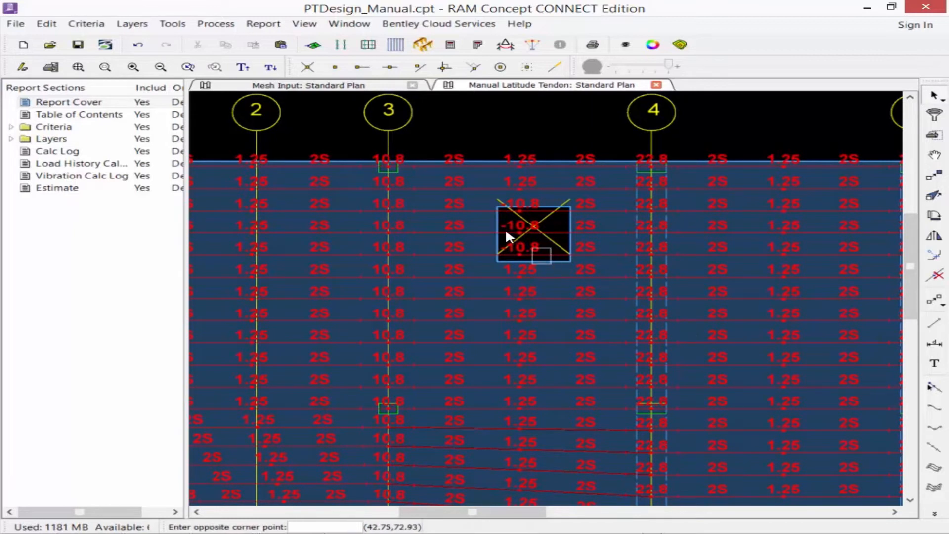
{"action": "left_click", "coordinate": [485, 198]}
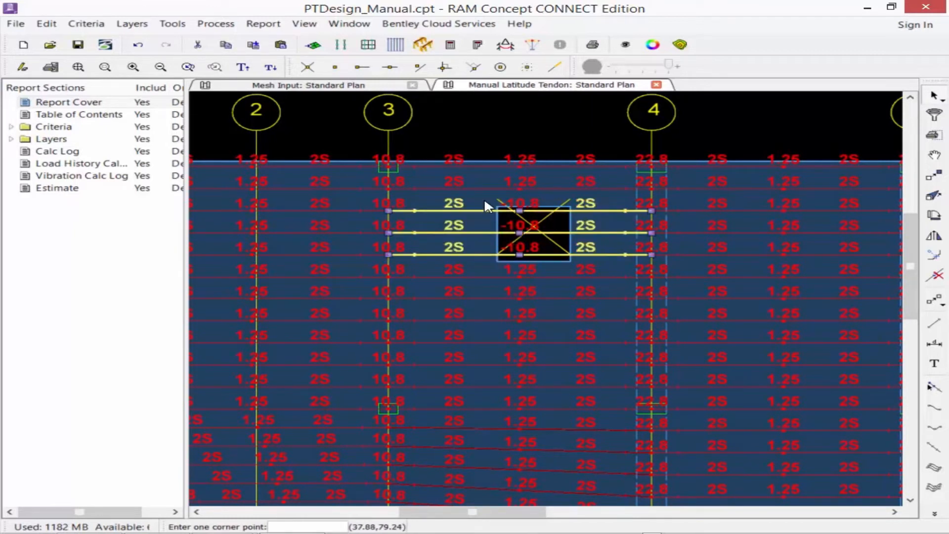
{"action": "left_click", "coordinate": [475, 253]}
{"action": "left_click", "coordinate": [451, 209]}
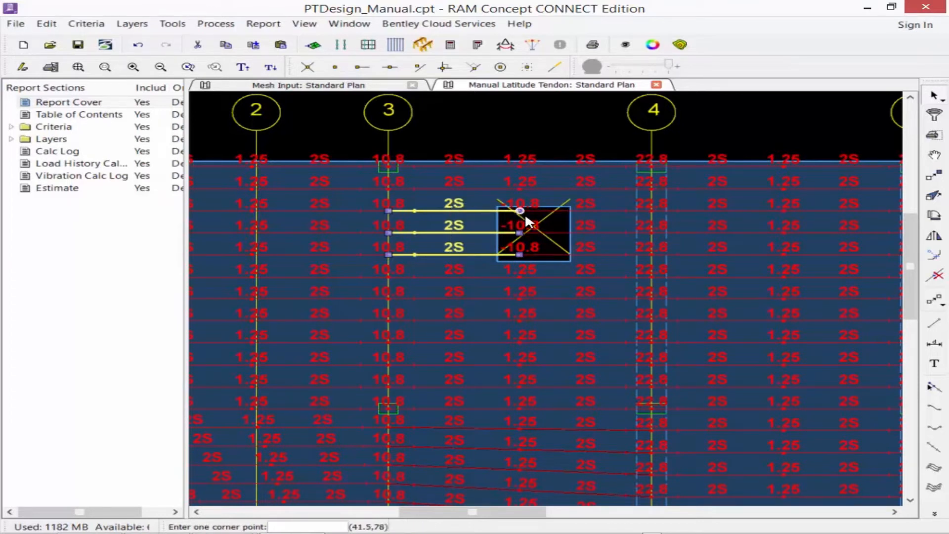
{"action": "left_click", "coordinate": [933, 198]}
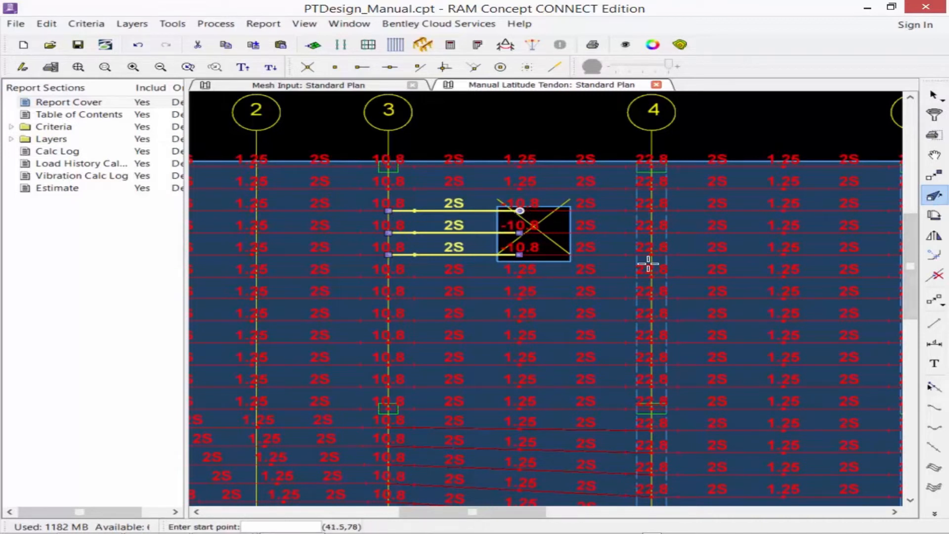
{"action": "left_click", "coordinate": [520, 210]}
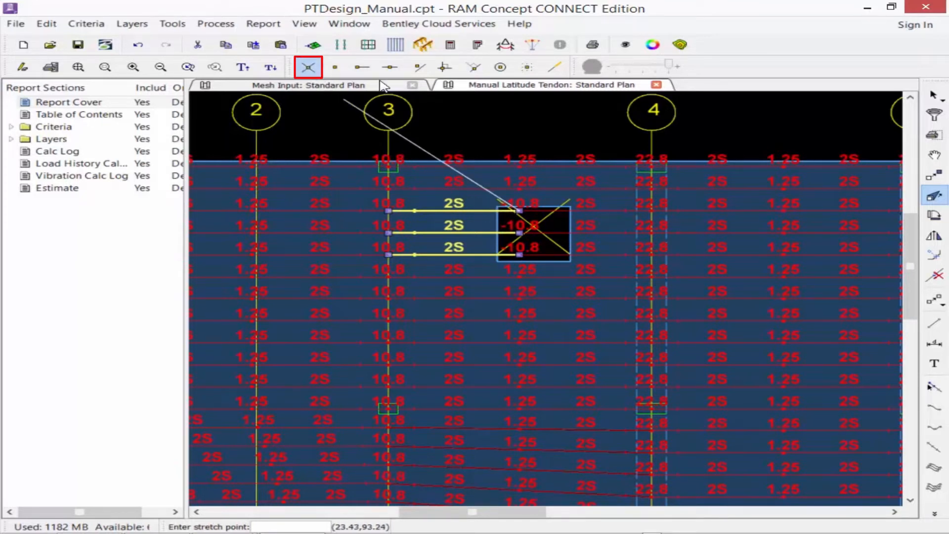
{"action": "left_click", "coordinate": [496, 210]}
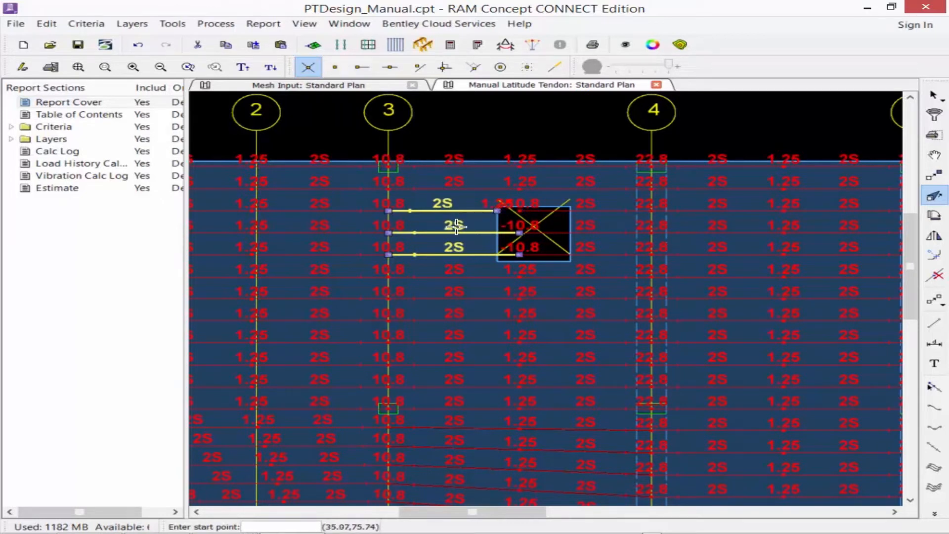
{"action": "left_click", "coordinate": [518, 232]}
{"action": "left_click", "coordinate": [494, 232]}
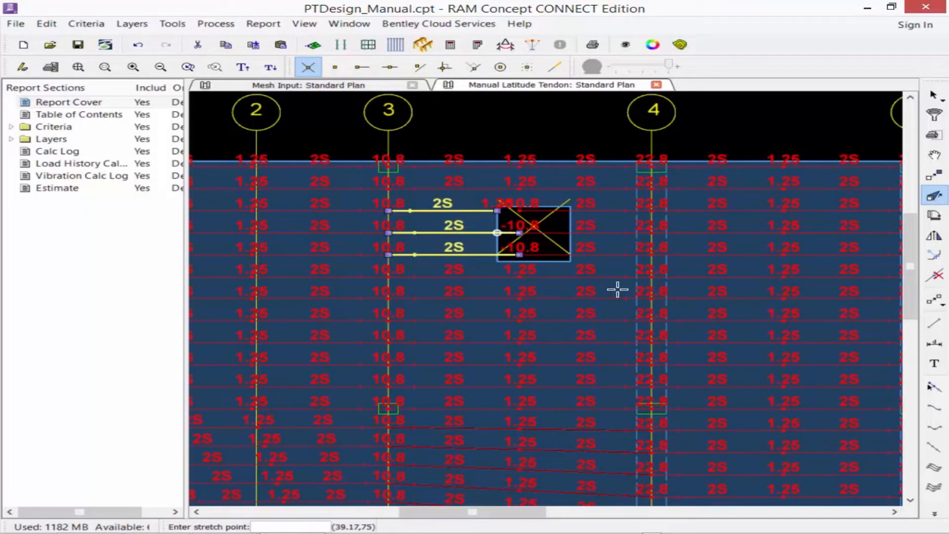
{"action": "left_click", "coordinate": [519, 254]}
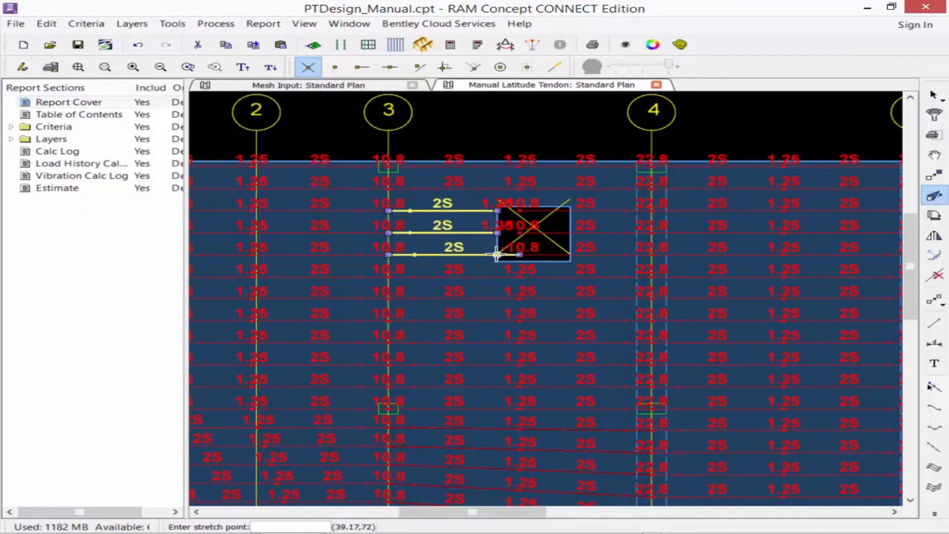
{"action": "left_click", "coordinate": [497, 254]}
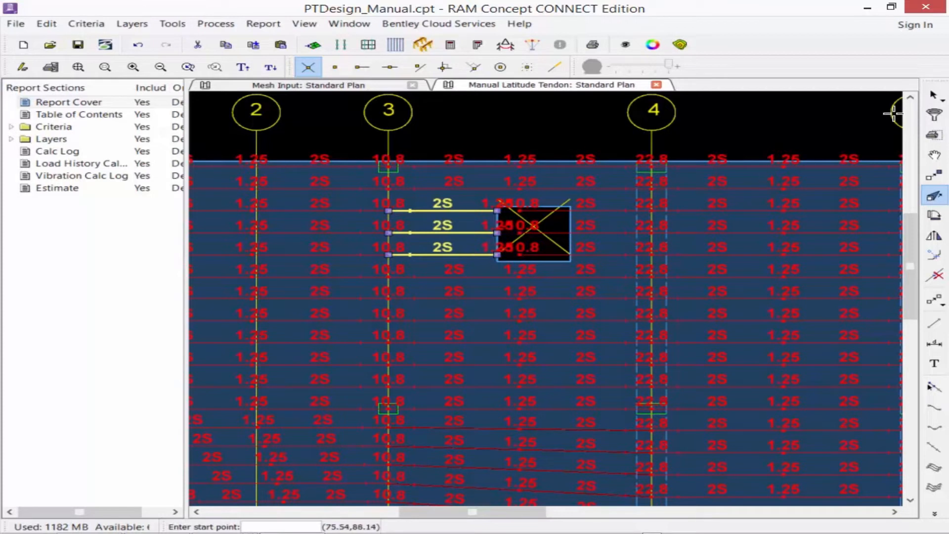
{"action": "key", "text": "Escape"}
Stretch the ends of the three tendon segments running from grid 4 into the same opening back to its grid 4 side edge
{"action": "left_click", "coordinate": [563, 261]}
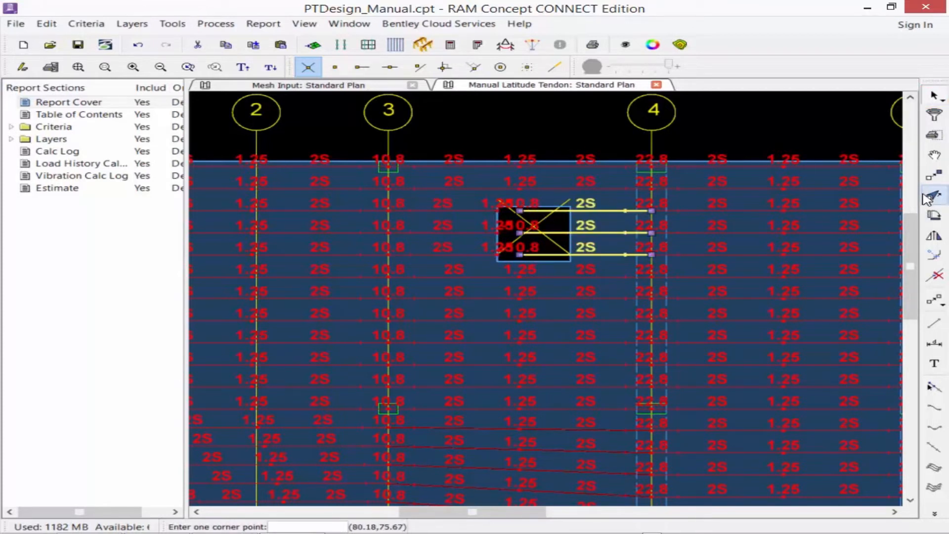
{"action": "left_click", "coordinate": [929, 197]}
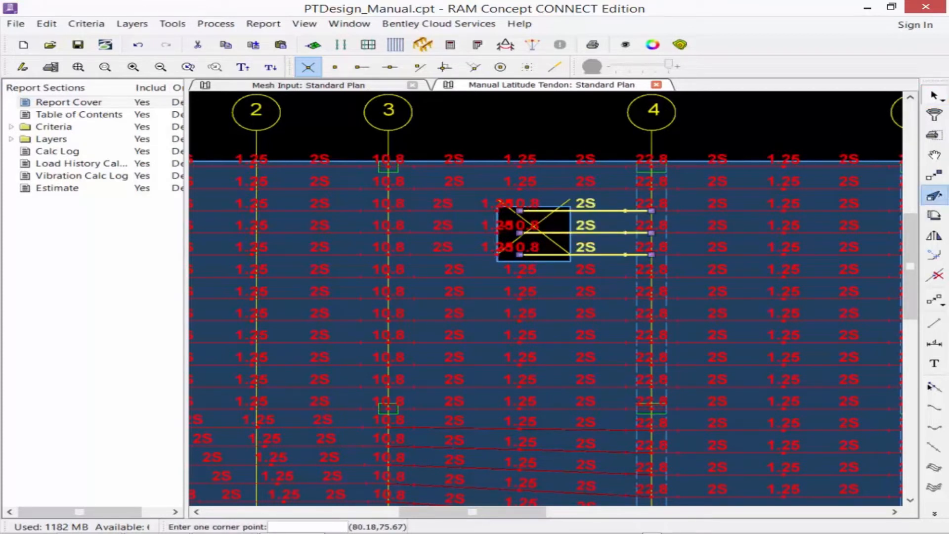
{"action": "left_click", "coordinate": [571, 211]}
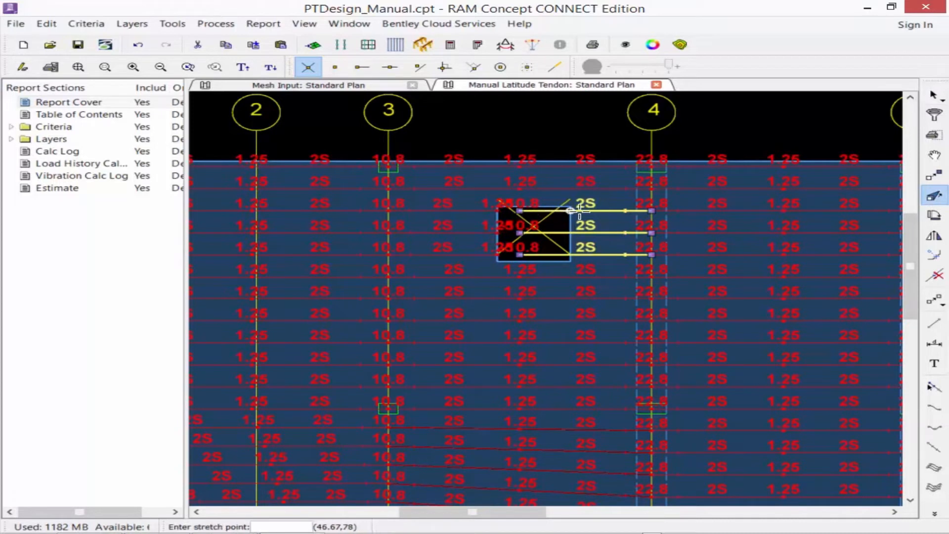
{"action": "left_click", "coordinate": [570, 211]}
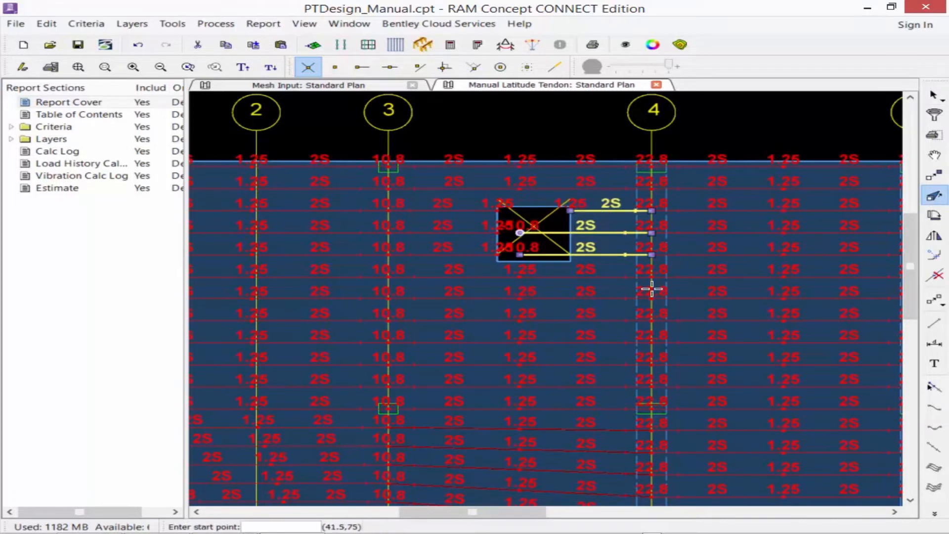
{"action": "left_click", "coordinate": [519, 232]}
{"action": "left_click", "coordinate": [571, 232]}
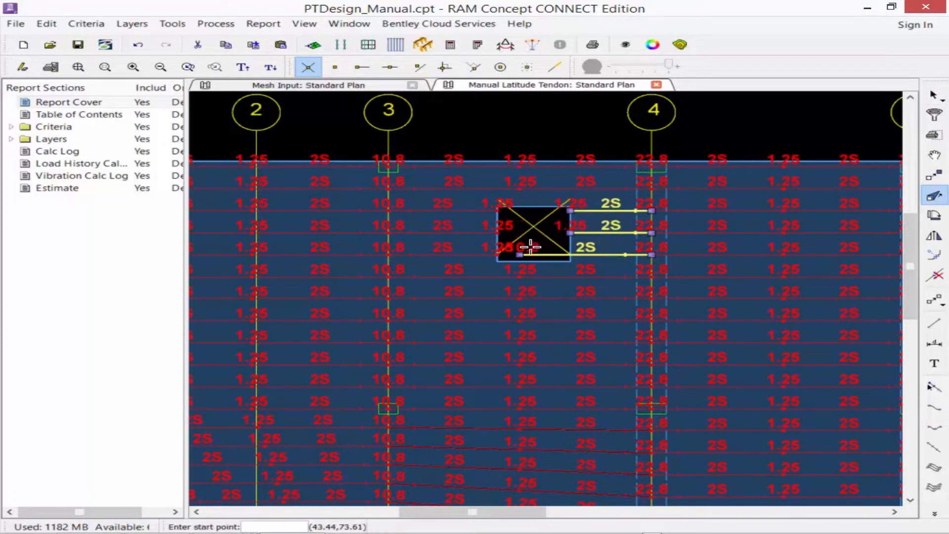
{"action": "left_click", "coordinate": [519, 255]}
{"action": "left_click", "coordinate": [571, 255]}
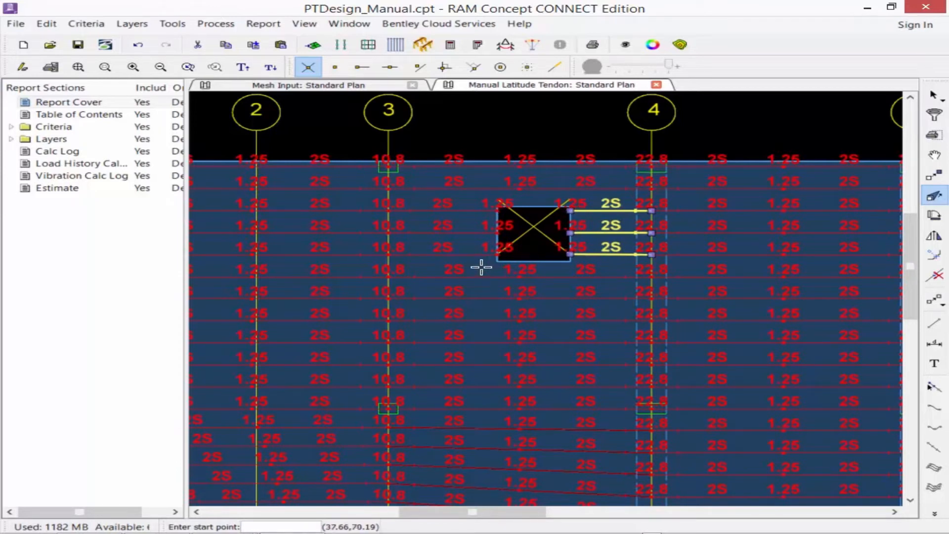
At the opening between grids 6 and 7, stretch the three tendon segments from grid 6 back to the opening's grid 6 side edge
{"action": "middle_click_drag", "start_coordinate": [776, 257], "coordinate": [244, 246]}
{"action": "middle_click_drag", "start_coordinate": [554, 252], "coordinate": [365, 256]}
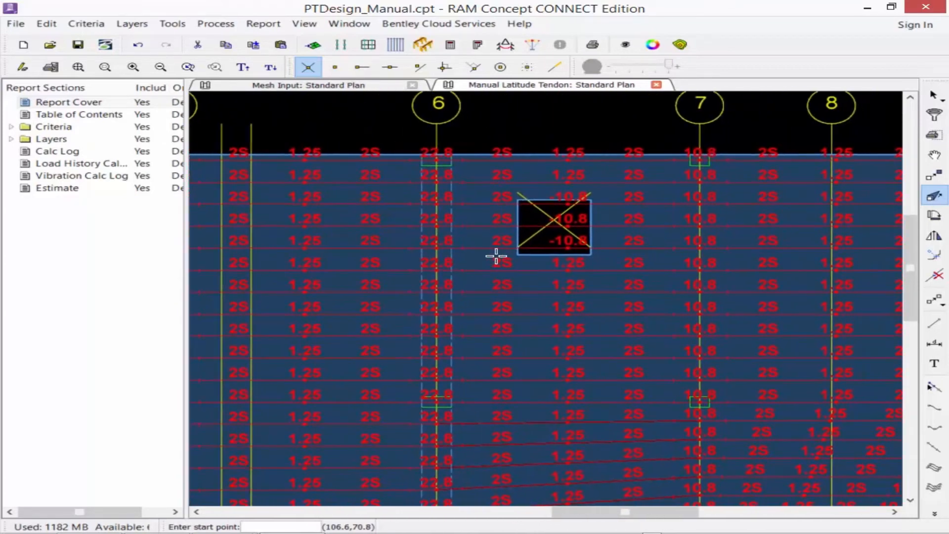
{"action": "left_click", "coordinate": [934, 96]}
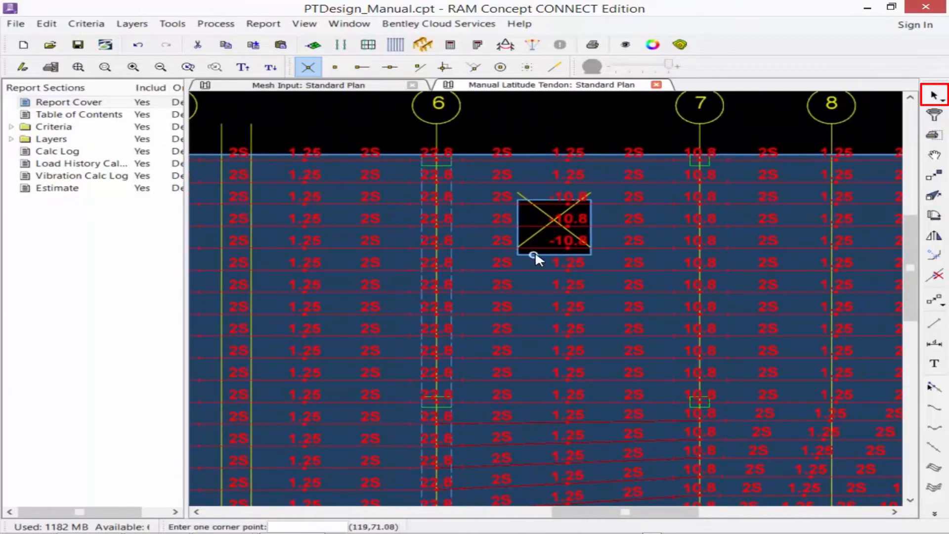
{"action": "left_click", "coordinate": [516, 199]}
{"action": "left_click", "coordinate": [648, 255]}
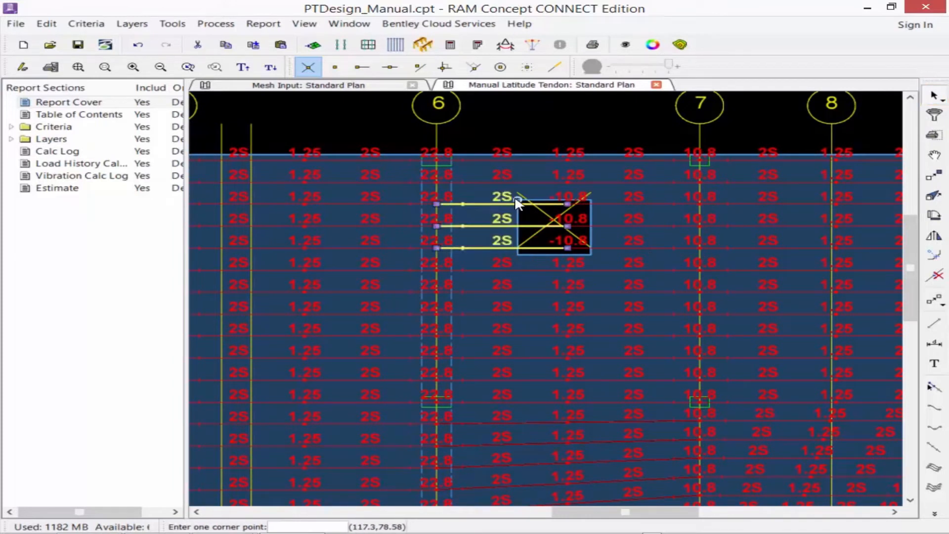
{"action": "left_click", "coordinate": [933, 195]}
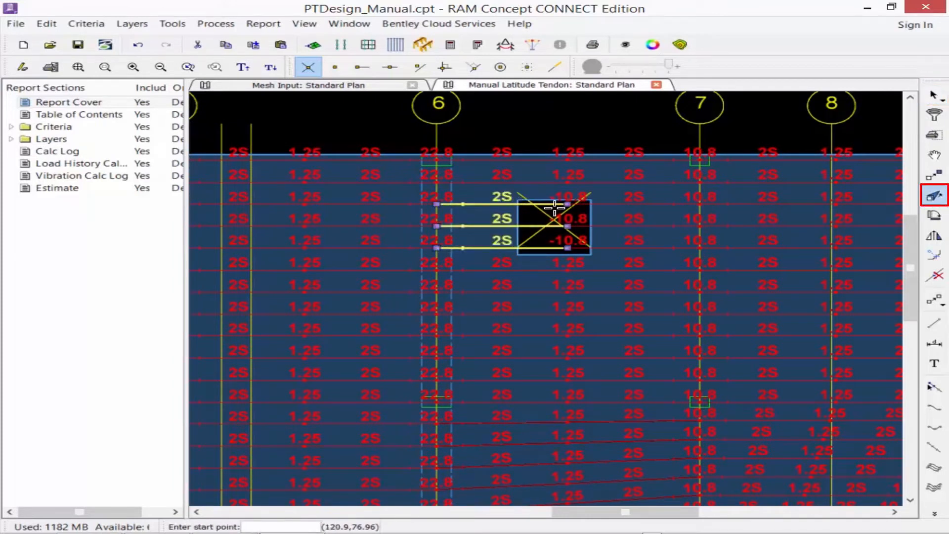
{"action": "left_click", "coordinate": [518, 204]}
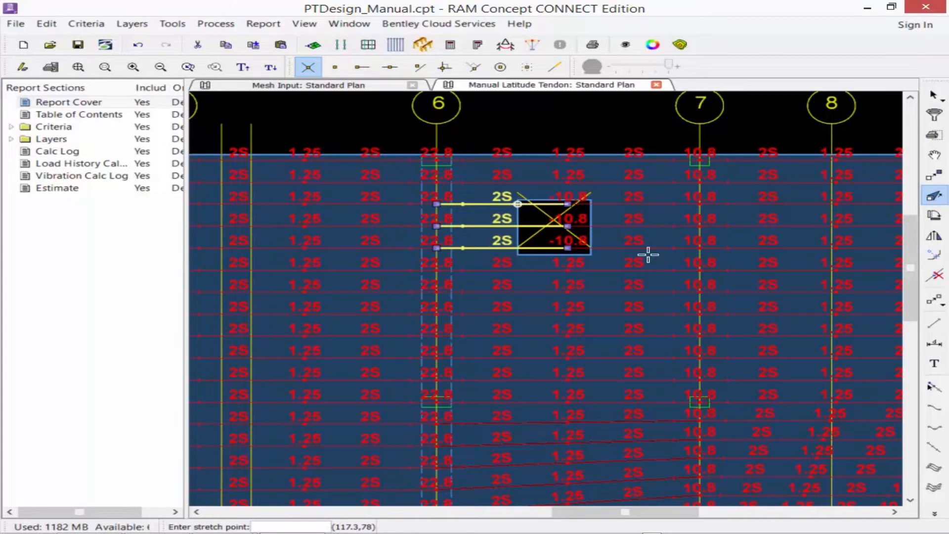
{"action": "left_click", "coordinate": [517, 203]}
{"action": "left_click", "coordinate": [567, 226]}
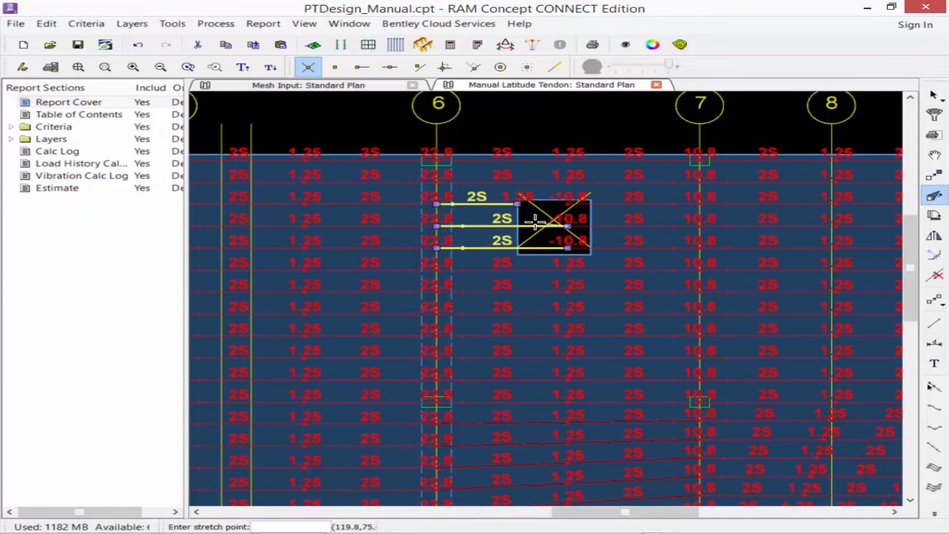
{"action": "left_click", "coordinate": [518, 226]}
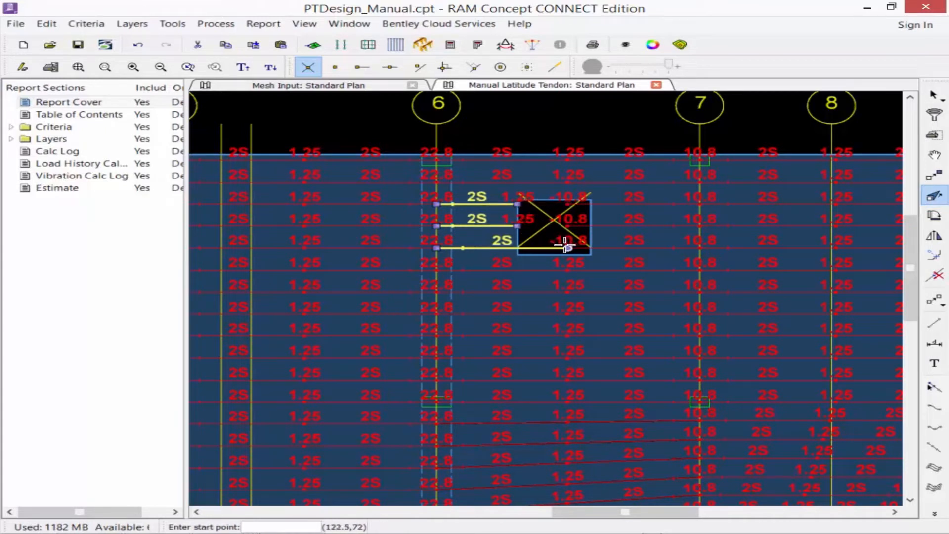
{"action": "left_click", "coordinate": [567, 248]}
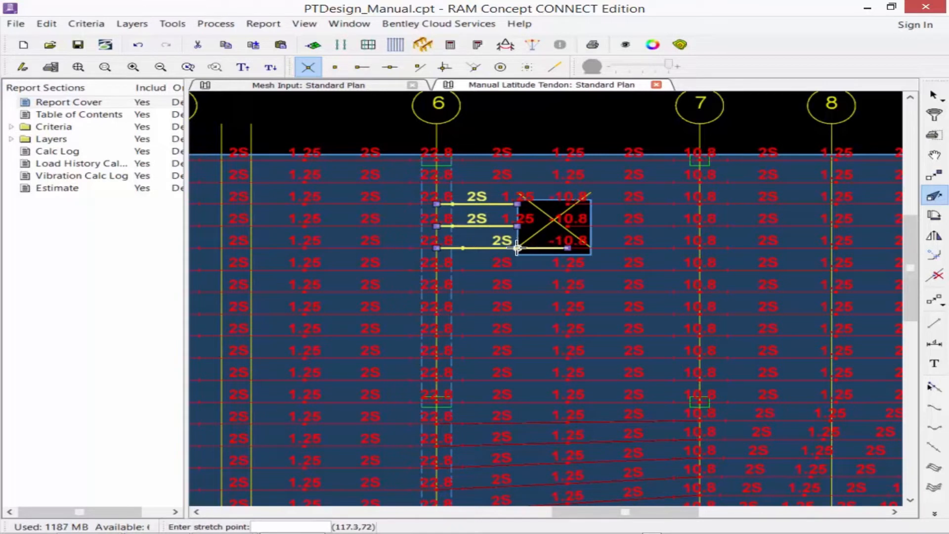
{"action": "left_click", "coordinate": [517, 248]}
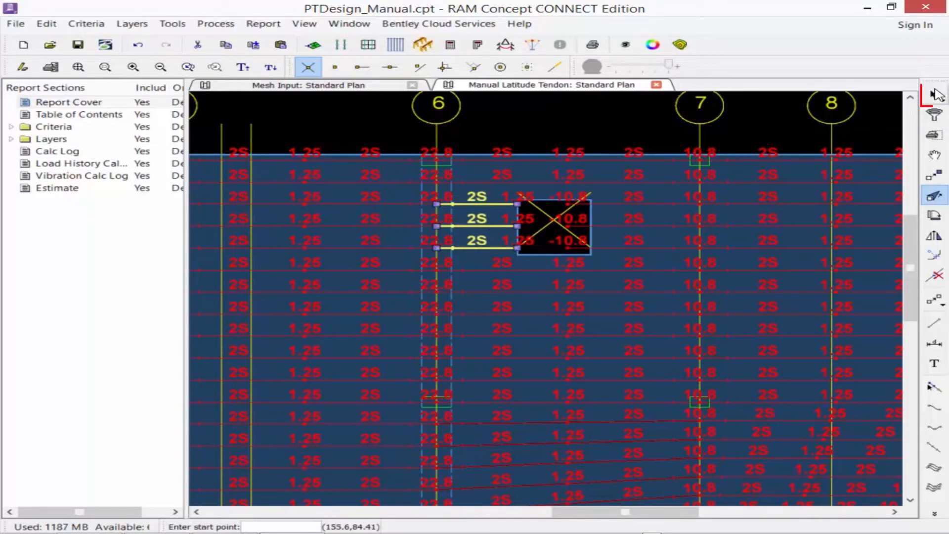
At the opening between grids 6 and 7, stretch the three tendon segments from grid 7 back to the opening's grid 7 side edge
{"action": "left_click", "coordinate": [934, 95]}
{"action": "left_click", "coordinate": [770, 310]}
{"action": "left_click", "coordinate": [728, 215]}
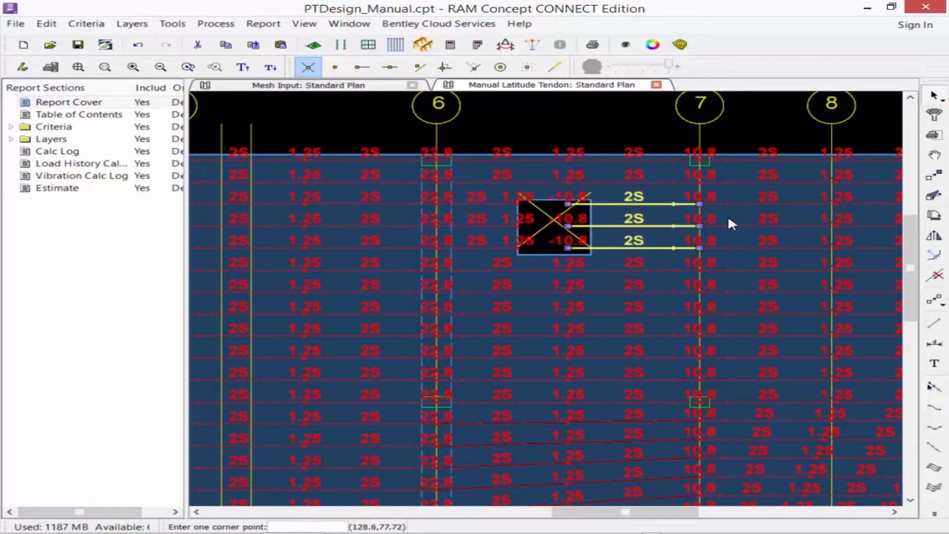
{"action": "left_click", "coordinate": [934, 195]}
{"action": "left_click", "coordinate": [567, 204]}
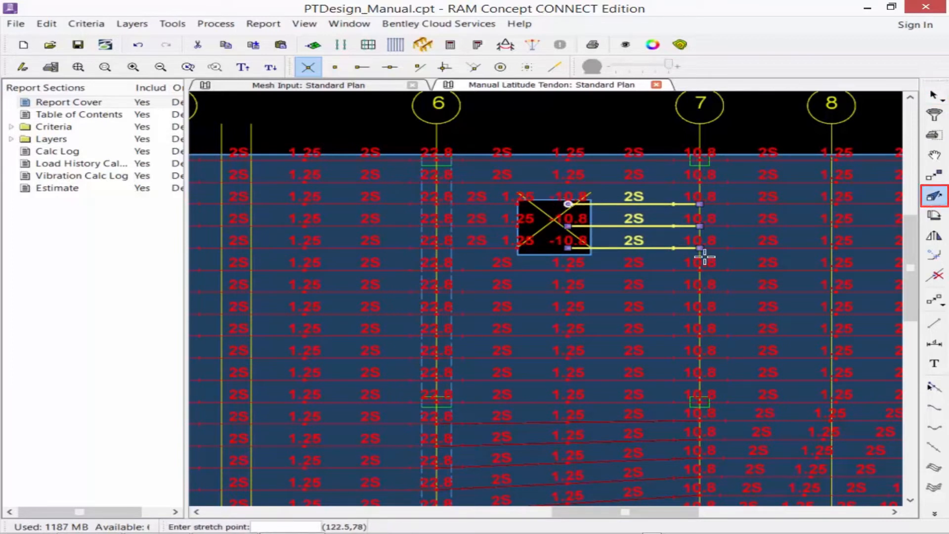
{"action": "left_click", "coordinate": [590, 204]}
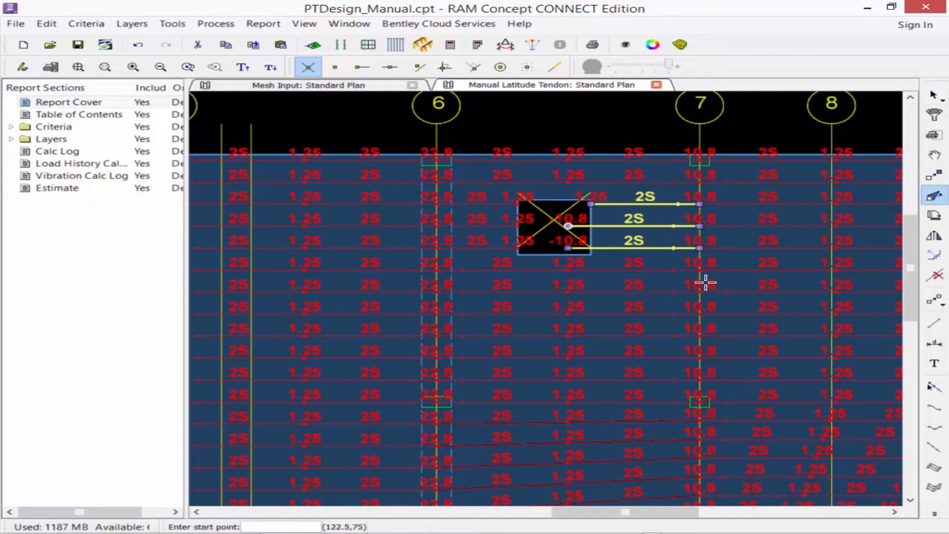
{"action": "left_click", "coordinate": [567, 226]}
{"action": "left_click", "coordinate": [590, 225]}
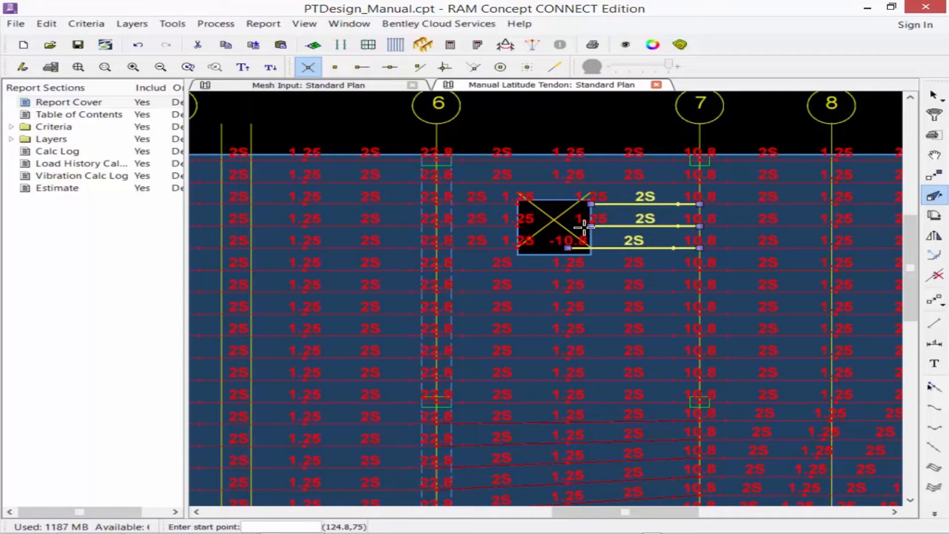
{"action": "left_click", "coordinate": [567, 248]}
{"action": "left_click", "coordinate": [591, 247]}
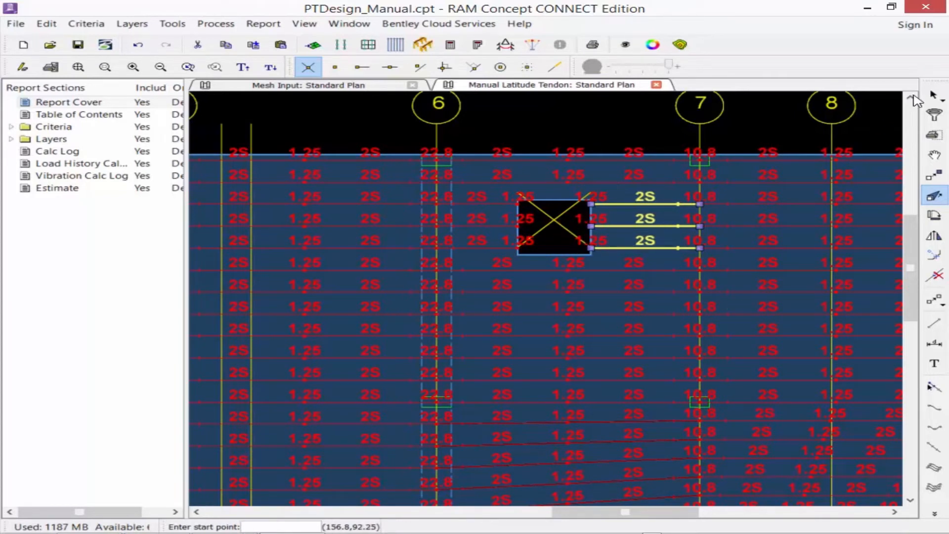
{"action": "left_click", "coordinate": [934, 95]}
{"action": "left_click", "coordinate": [869, 126]}
{"action": "left_click", "coordinate": [864, 117]}
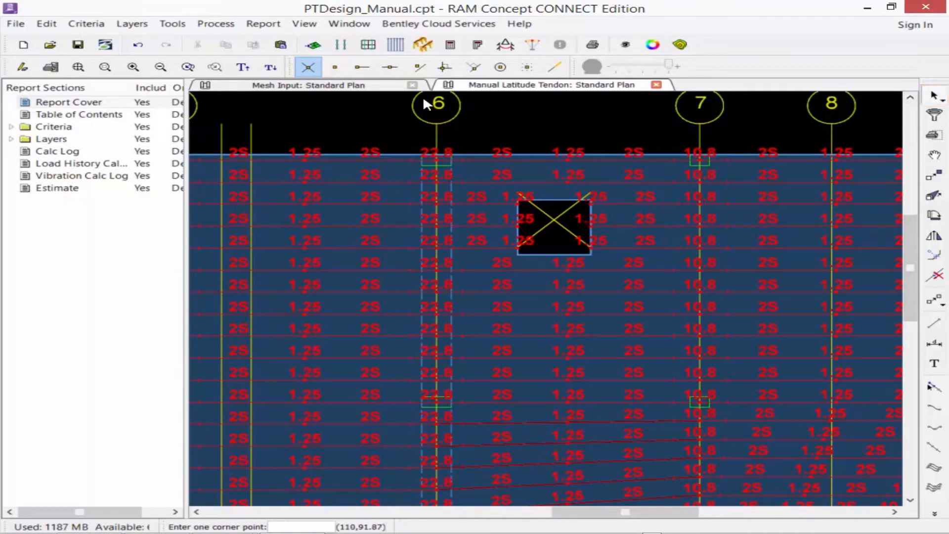
Select the tendon segments crossing the two parallel lines between grids 5 and 6; stretch the ten nearest grid E from grid 5 to the farther line
{"action": "left_click", "coordinate": [78, 67]}
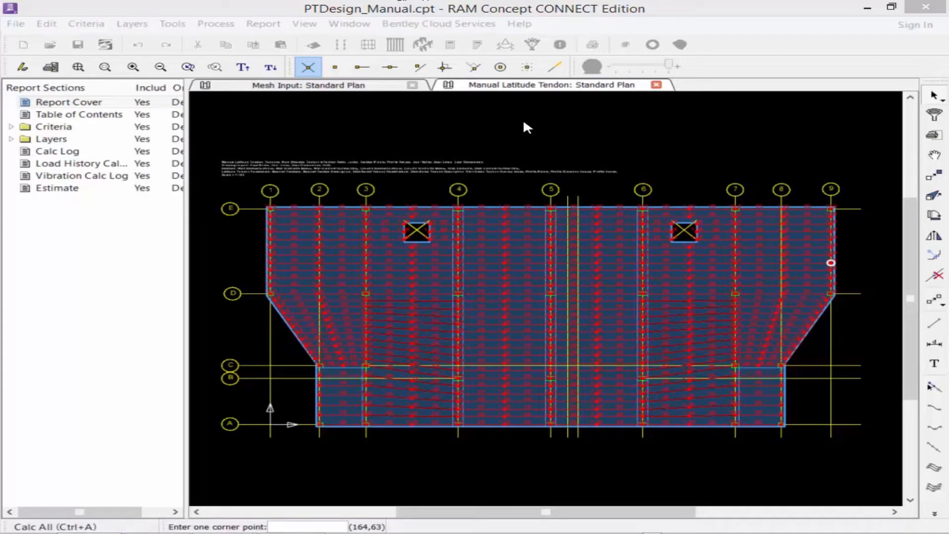
{"action": "left_click", "coordinate": [551, 190]}
{"action": "left_click", "coordinate": [642, 191]}
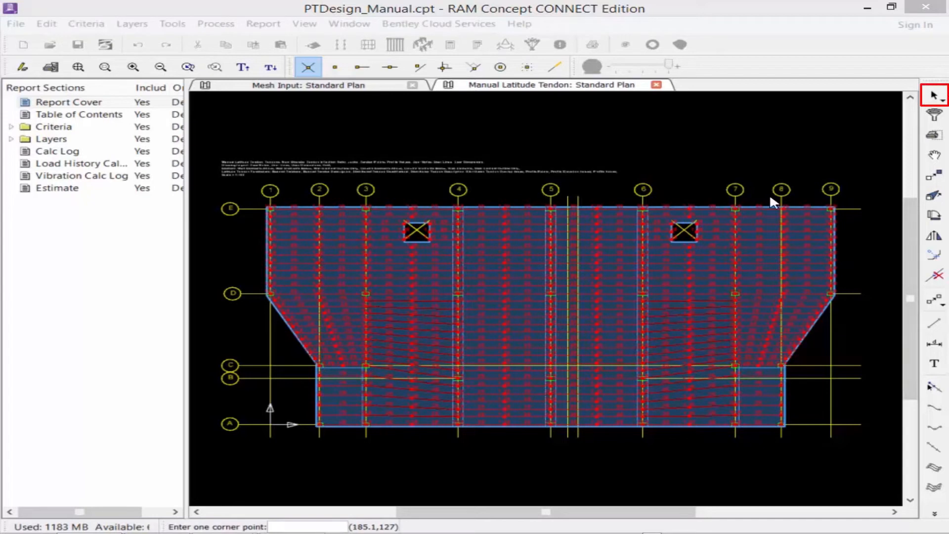
{"action": "left_click", "coordinate": [577, 438]}
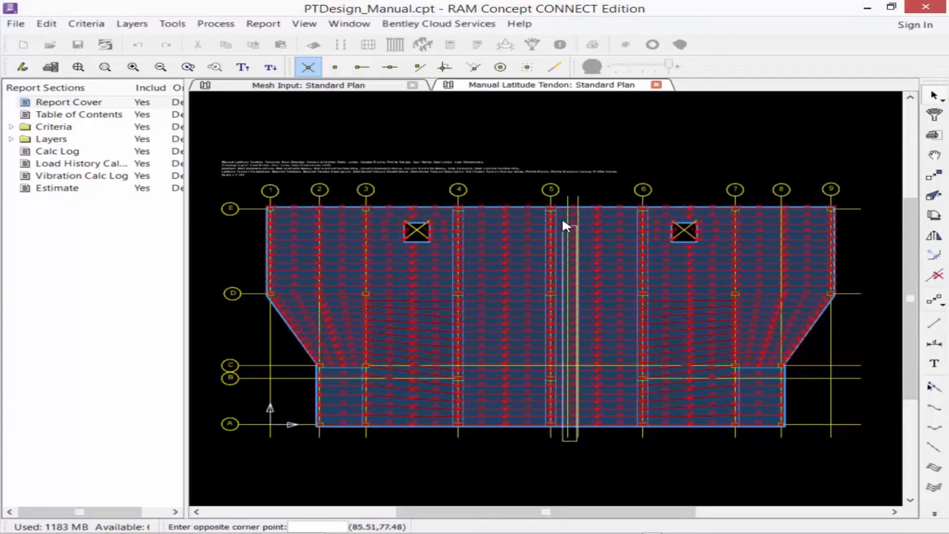
{"action": "left_click", "coordinate": [706, 244]}
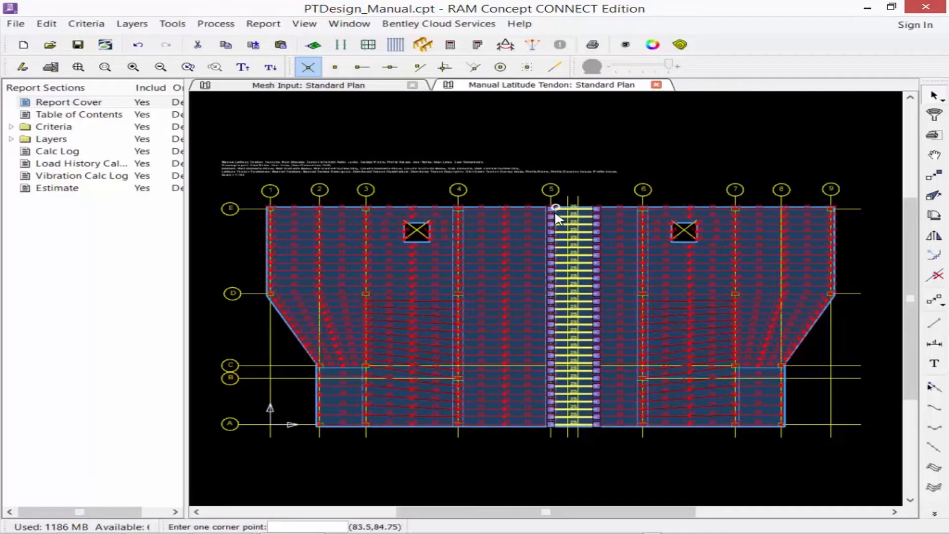
{"action": "scroll", "coordinate": [556, 218], "scroll_direction": "up", "scroll_amount": 5}
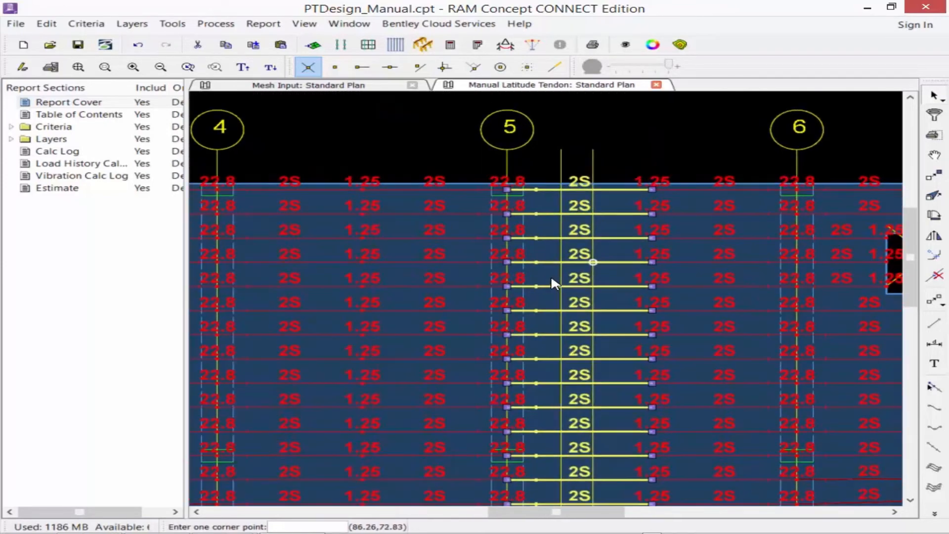
{"action": "middle_click_drag", "start_coordinate": [547, 259], "coordinate": [539, 241]}
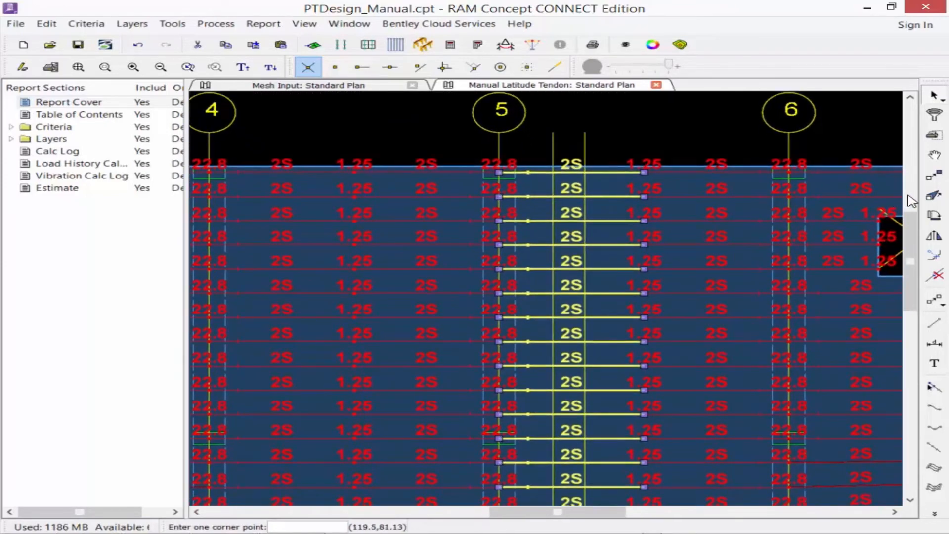
{"action": "left_click", "coordinate": [934, 195]}
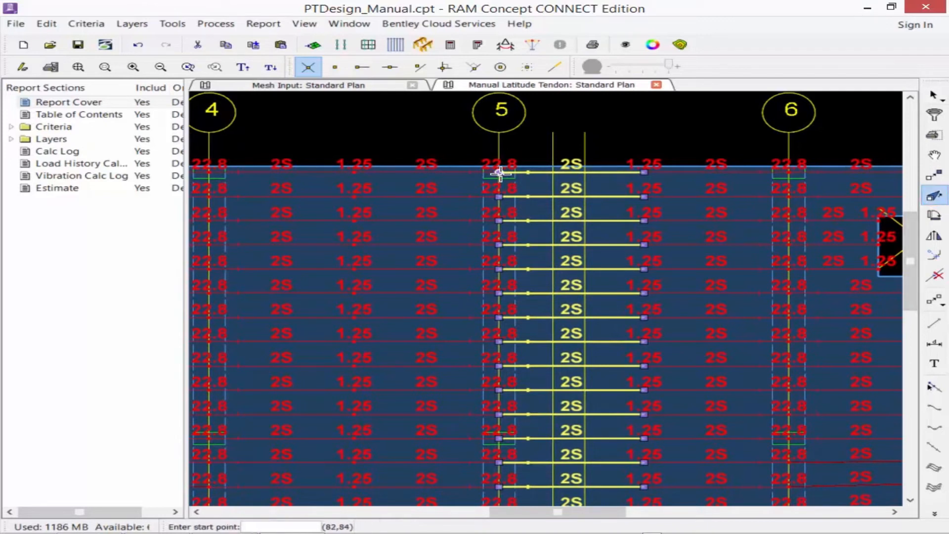
{"action": "left_click", "coordinate": [587, 172]}
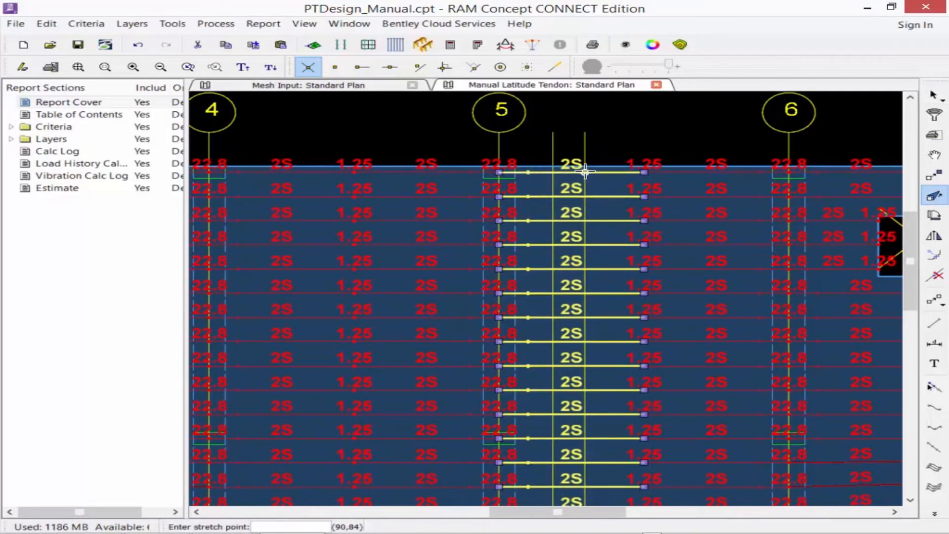
{"action": "left_click", "coordinate": [585, 172]}
{"action": "left_click", "coordinate": [498, 196]}
{"action": "left_click", "coordinate": [585, 196]}
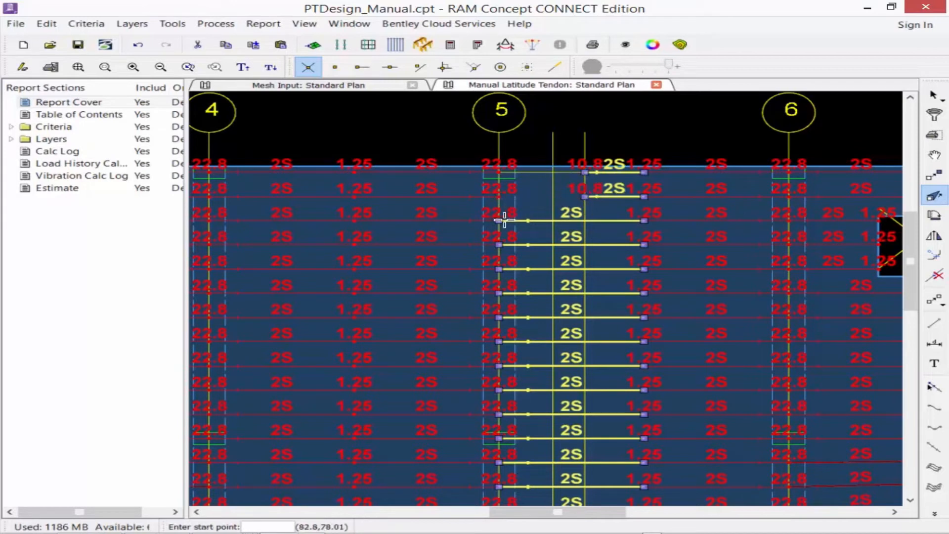
{"action": "left_click", "coordinate": [499, 220]}
{"action": "left_click", "coordinate": [585, 221]}
{"action": "left_click", "coordinate": [499, 245]}
{"action": "left_click", "coordinate": [585, 245]}
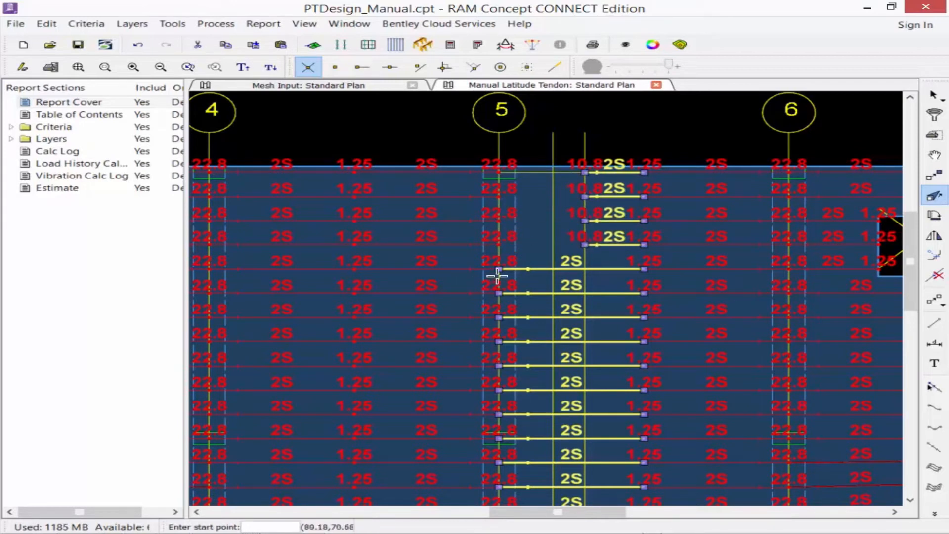
{"action": "left_click", "coordinate": [499, 269]}
{"action": "left_click", "coordinate": [585, 269]}
{"action": "left_click", "coordinate": [499, 293]}
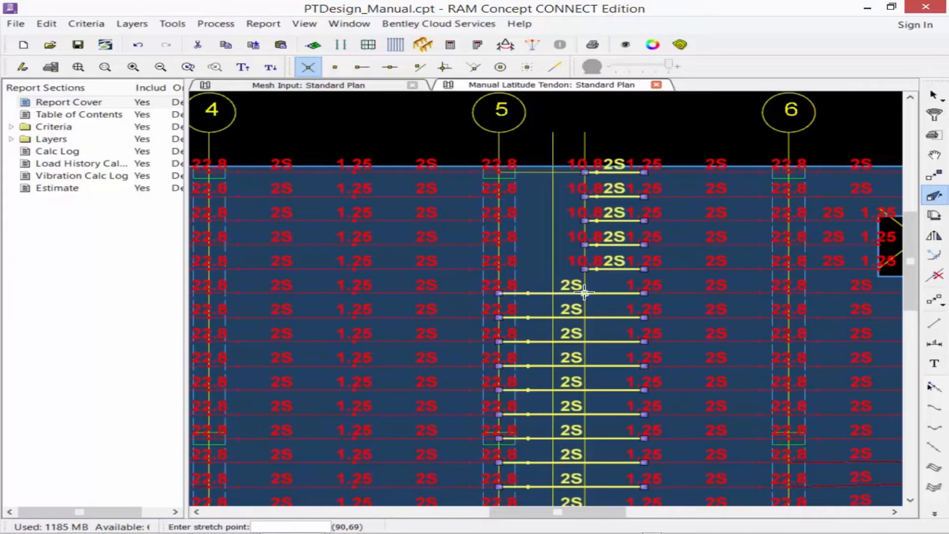
{"action": "left_click", "coordinate": [585, 293]}
{"action": "left_click", "coordinate": [499, 317]}
{"action": "left_click", "coordinate": [585, 318]}
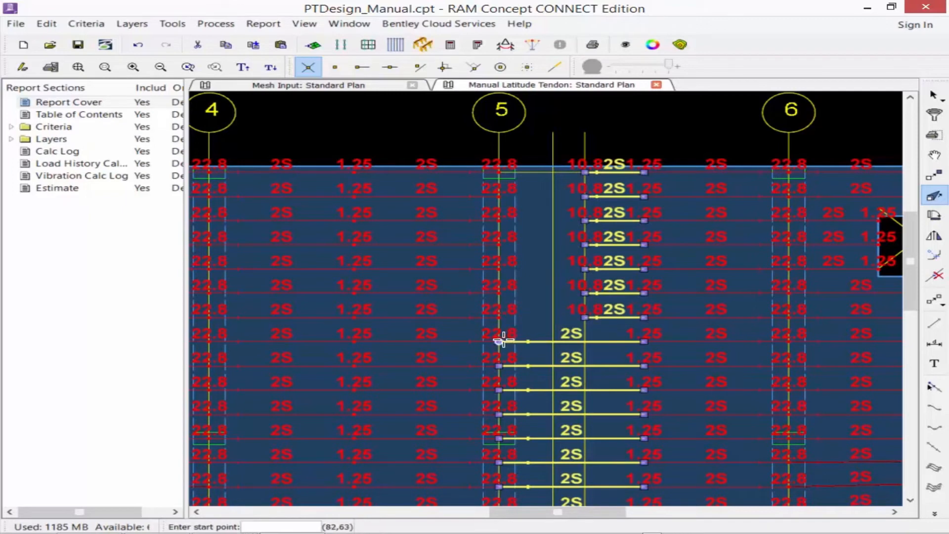
{"action": "left_click", "coordinate": [499, 342]}
{"action": "left_click", "coordinate": [585, 341]}
{"action": "left_click", "coordinate": [499, 366]}
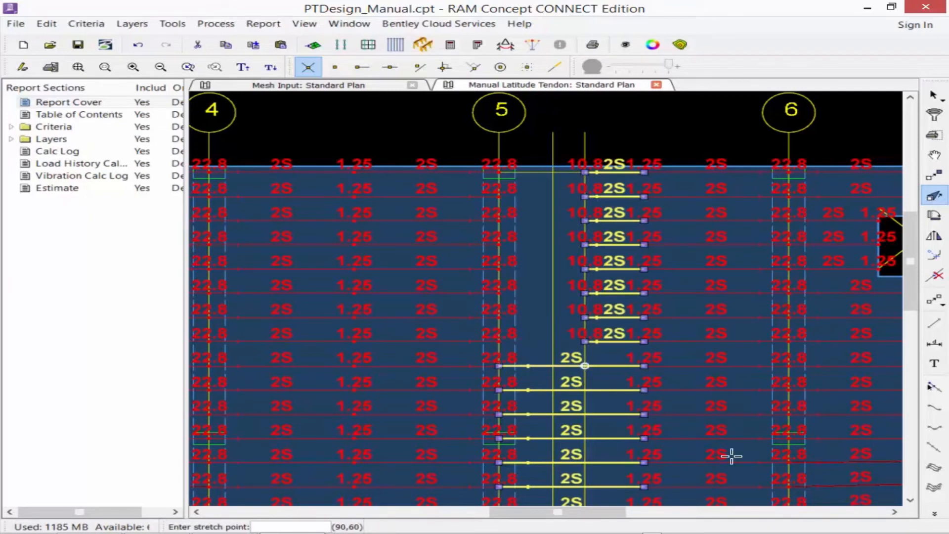
{"action": "left_click", "coordinate": [585, 366]}
{"action": "left_click", "coordinate": [498, 390]}
{"action": "left_click", "coordinate": [585, 390]}
{"action": "scroll", "coordinate": [563, 377], "scroll_direction": "down", "scroll_amount": 1}
{"action": "middle_click_drag", "start_coordinate": [563, 376], "coordinate": [559, 143]}
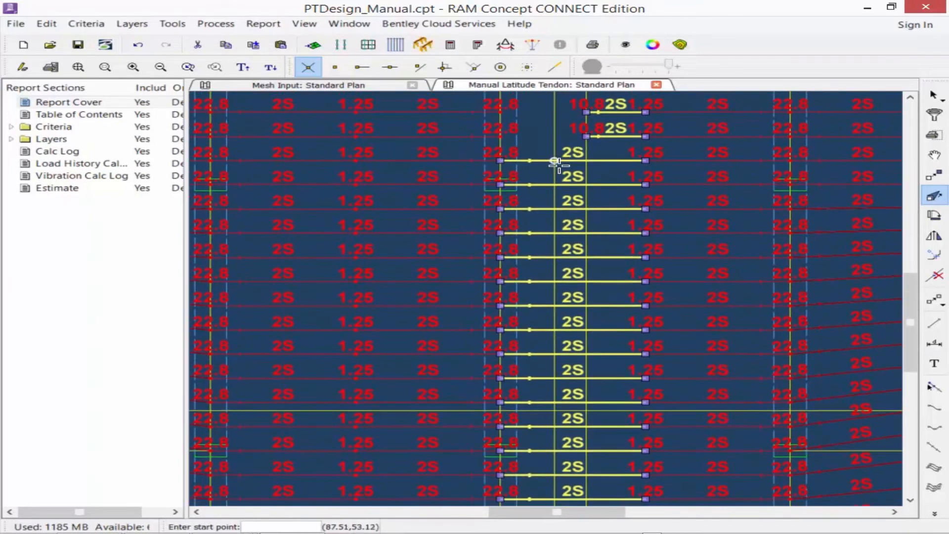
{"action": "left_click", "coordinate": [499, 159]}
{"action": "left_click", "coordinate": [585, 158]}
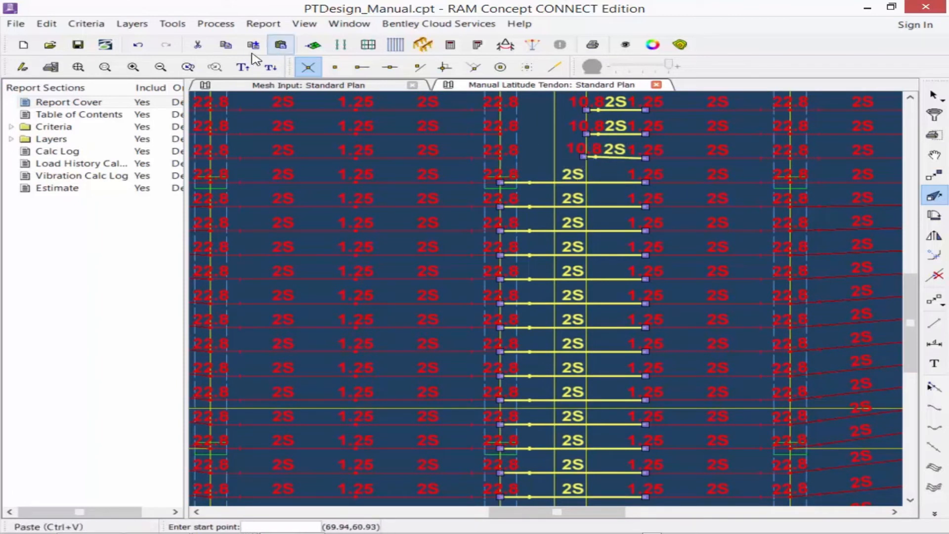
{"action": "left_click", "coordinate": [138, 44]}
Stretch the grid 5 ends of the next ten selected tendon segments toward grid A to the parallel line nearer grid 6
{"action": "left_click", "coordinate": [499, 158]}
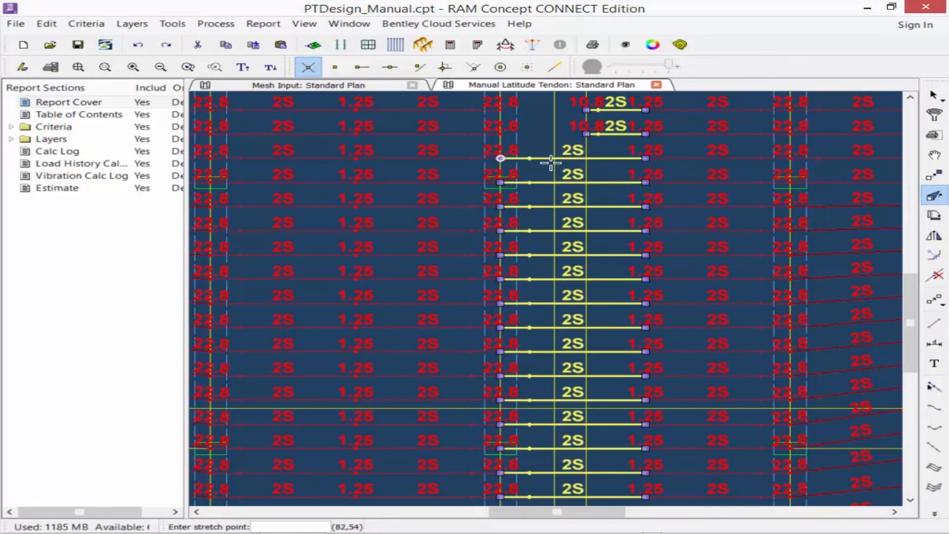
{"action": "left_click", "coordinate": [584, 158]}
{"action": "left_click", "coordinate": [500, 182]}
{"action": "left_click", "coordinate": [584, 183]}
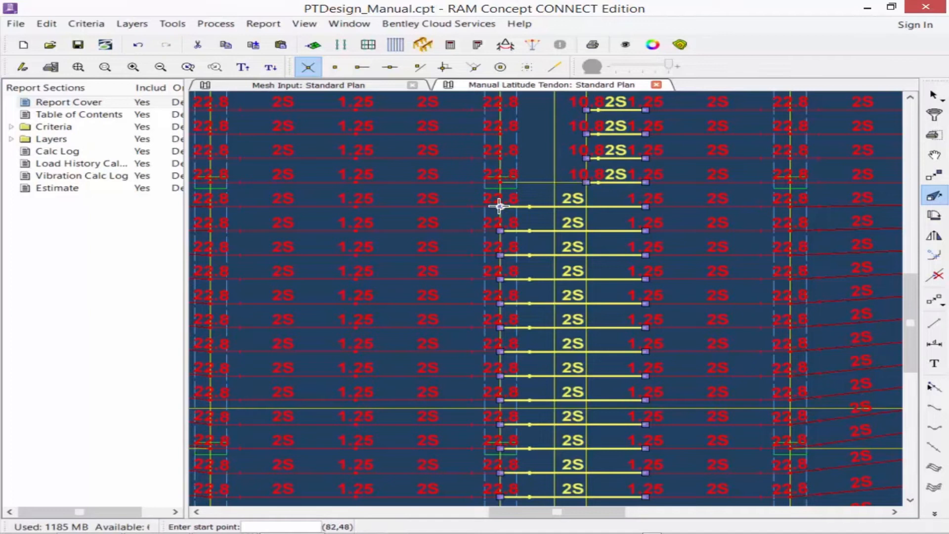
{"action": "left_click", "coordinate": [585, 207]}
{"action": "left_click", "coordinate": [500, 231]}
{"action": "left_click", "coordinate": [584, 231]}
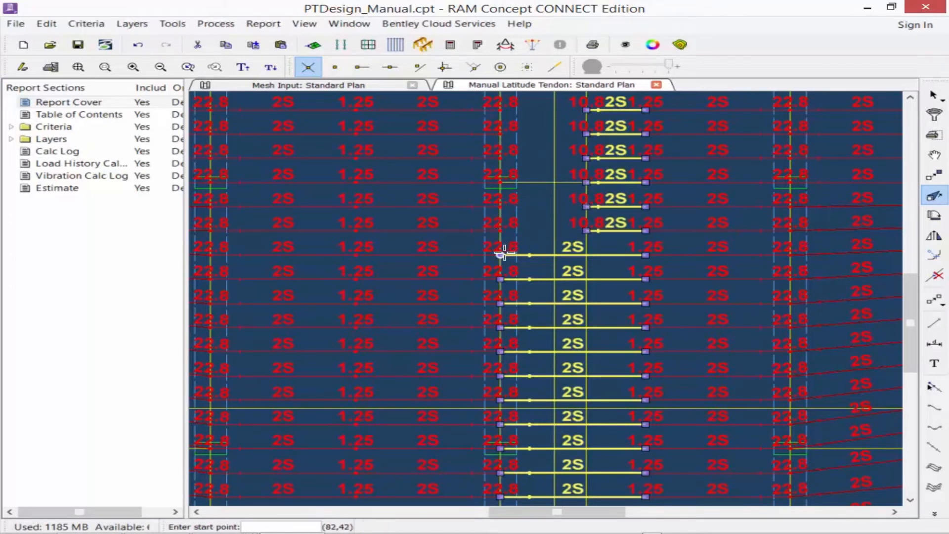
{"action": "left_click", "coordinate": [499, 255]}
{"action": "left_click", "coordinate": [585, 255]}
{"action": "left_click", "coordinate": [500, 279]}
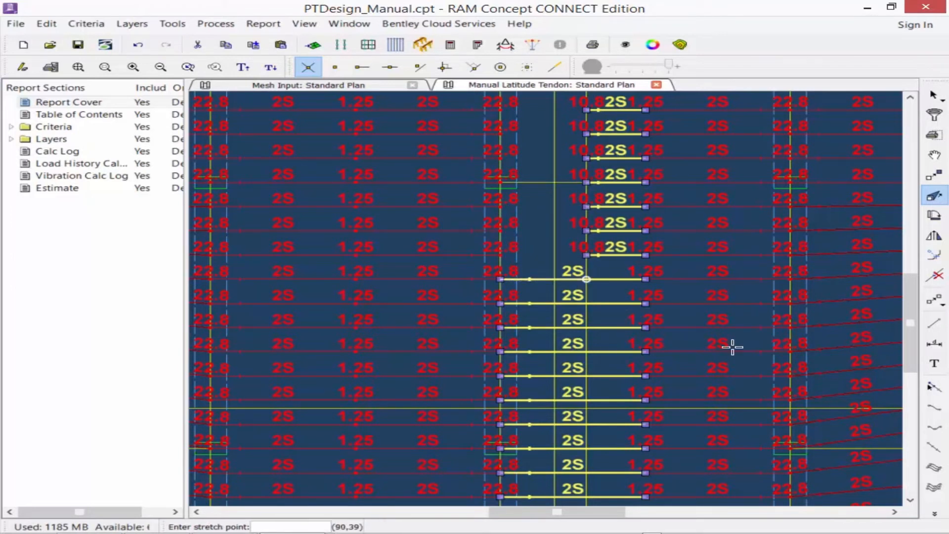
{"action": "left_click", "coordinate": [585, 280]}
{"action": "left_click", "coordinate": [500, 304]}
{"action": "left_click", "coordinate": [585, 303]}
{"action": "left_click", "coordinate": [521, 328]}
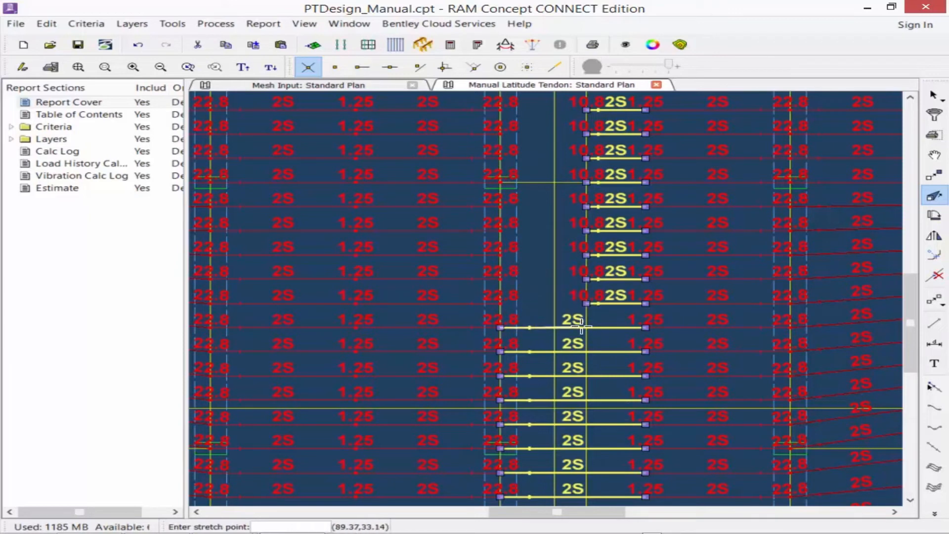
{"action": "left_click", "coordinate": [584, 328]}
{"action": "left_click", "coordinate": [514, 352]}
{"action": "left_click", "coordinate": [586, 352]}
{"action": "left_click", "coordinate": [501, 376]}
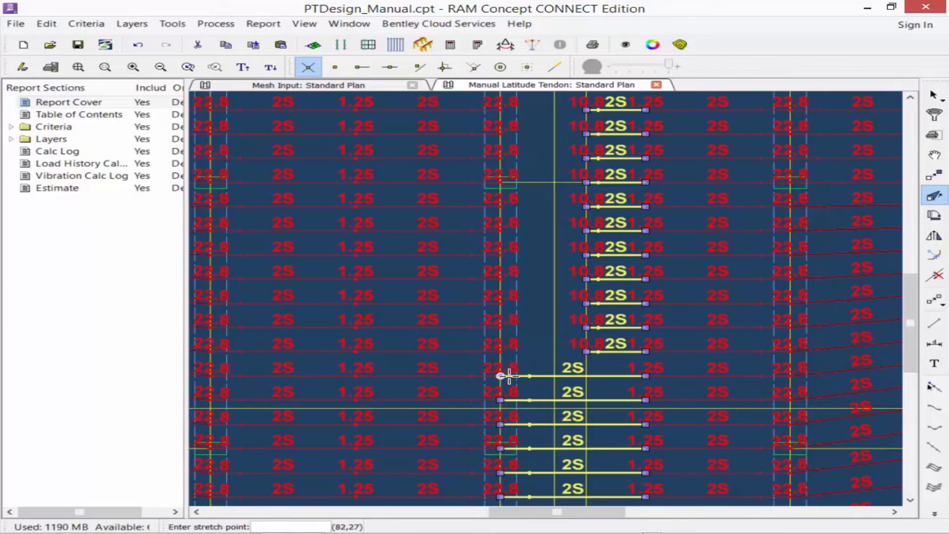
{"action": "left_click", "coordinate": [585, 375]}
Stretch the grid 5 ends of the remaining nine selected segments, down to grid A, to the parallel line nearer grid 6
{"action": "scroll", "coordinate": [568, 259], "scroll_direction": "down", "scroll_amount": 4}
{"action": "left_click", "coordinate": [489, 215]}
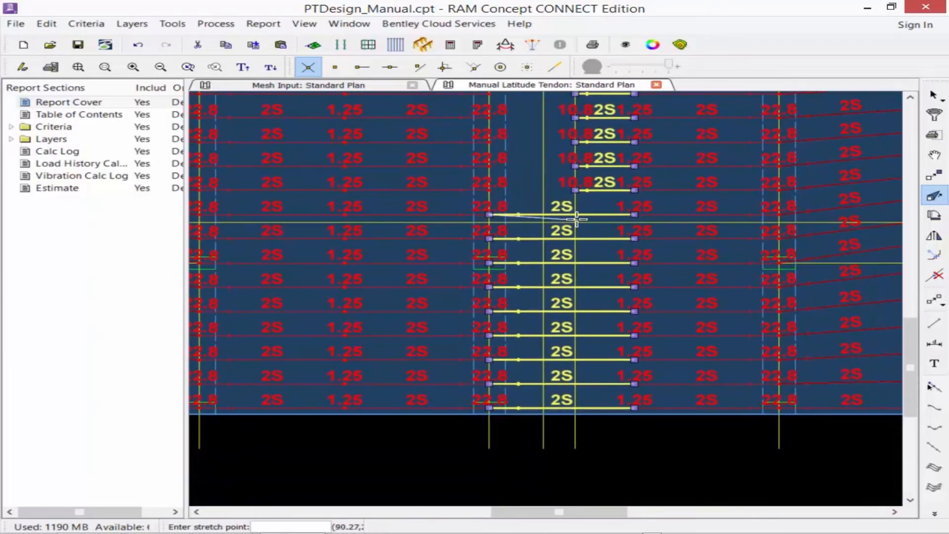
{"action": "left_click", "coordinate": [563, 215]}
{"action": "left_click", "coordinate": [490, 239]}
{"action": "left_click", "coordinate": [555, 239]}
{"action": "left_click", "coordinate": [489, 263]}
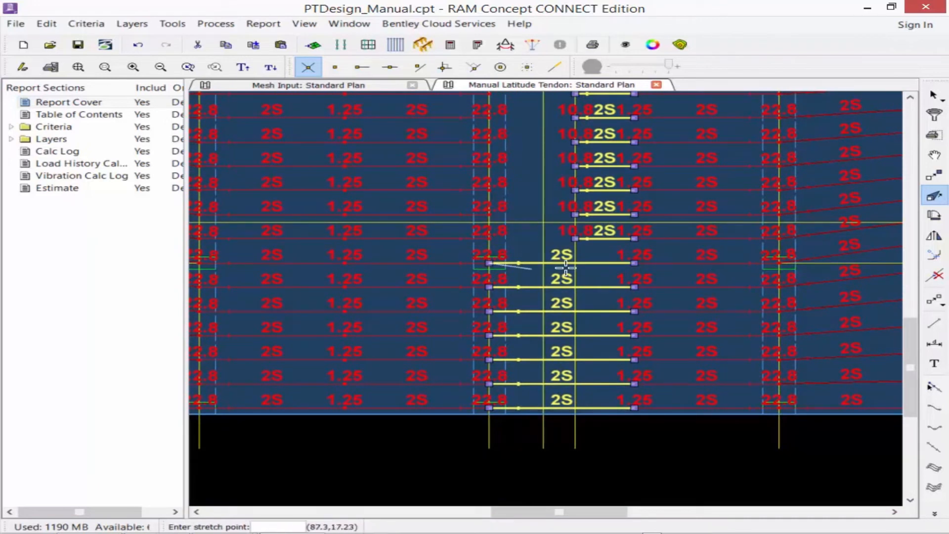
{"action": "left_click", "coordinate": [556, 263]}
{"action": "left_click", "coordinate": [490, 287]}
{"action": "left_click", "coordinate": [574, 286]}
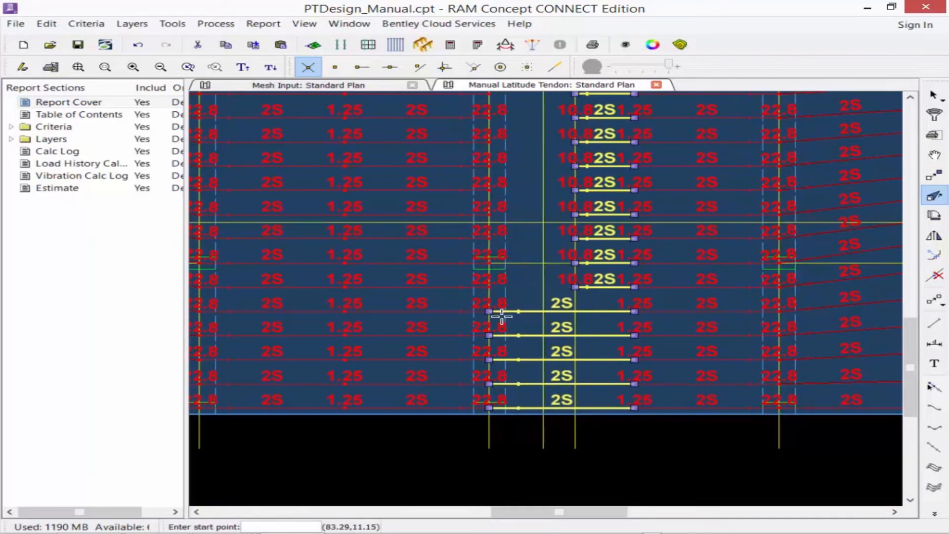
{"action": "left_click", "coordinate": [489, 311]}
{"action": "left_click", "coordinate": [559, 312]}
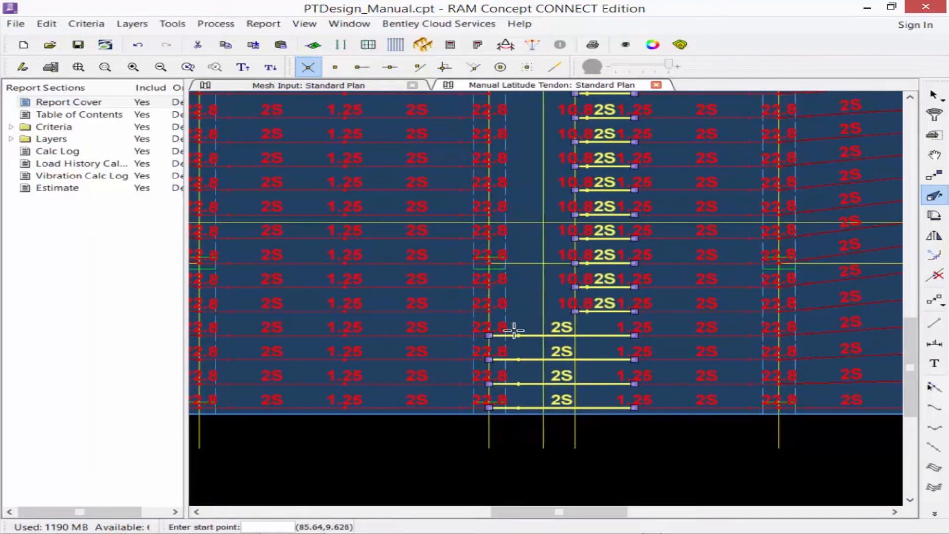
{"action": "left_click", "coordinate": [575, 336]}
{"action": "left_click", "coordinate": [489, 360]}
{"action": "left_click", "coordinate": [575, 359]}
{"action": "left_click", "coordinate": [489, 383]}
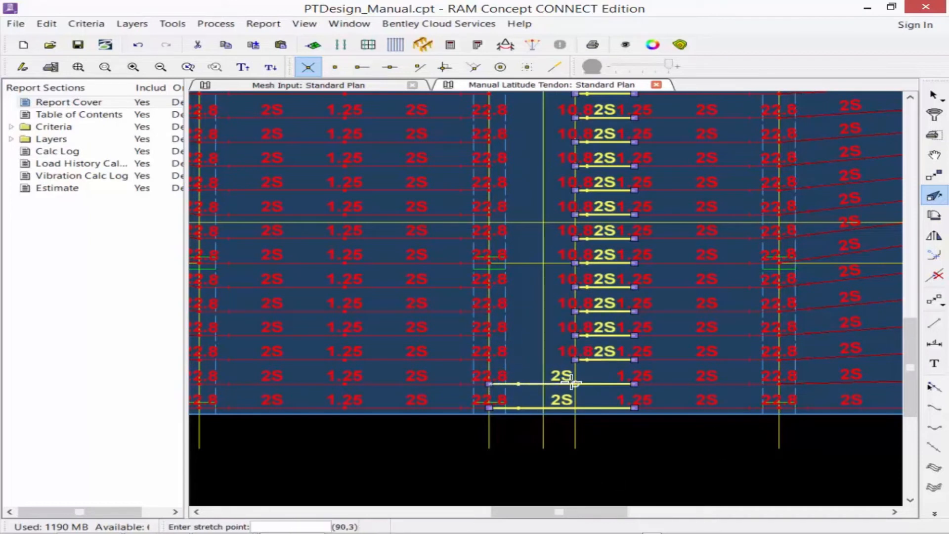
{"action": "left_click", "coordinate": [575, 384]}
{"action": "left_click", "coordinate": [489, 408]}
{"action": "left_click", "coordinate": [575, 408]}
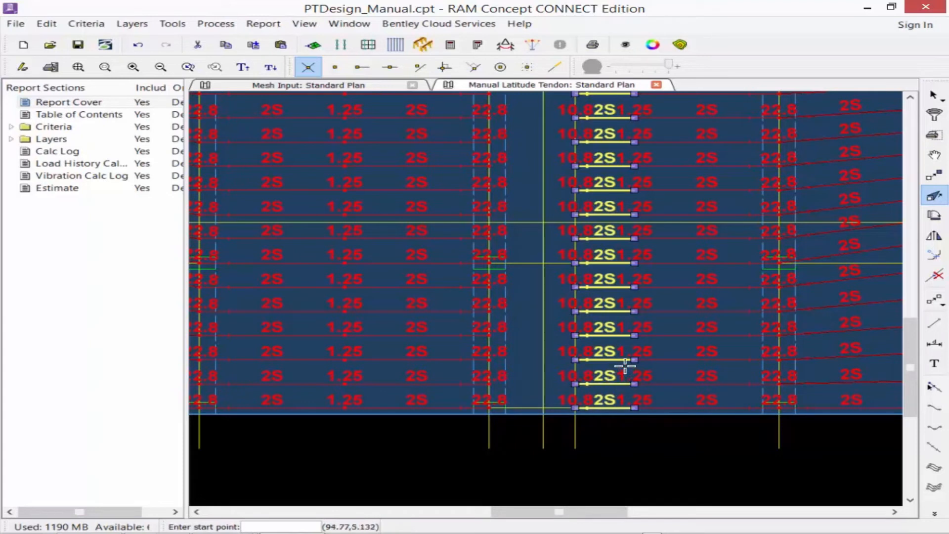
Change the elevation value at end 2 in the default tendon properties and accept the settings
{"action": "left_click", "coordinate": [935, 468]}
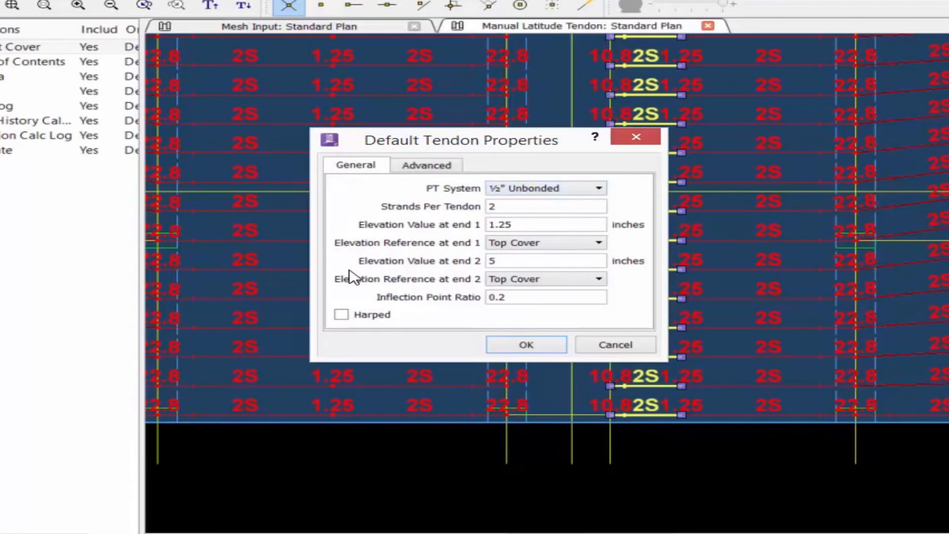
{"action": "mouse_move", "coordinate": [496, 263]}
{"action": "left_mouse_down"}
{"action": "mouse_move", "coordinate": [641, 348]}
{"action": "mouse_move", "coordinate": [452, 264]}
{"action": "left_mouse_up"}
{"action": "left_click", "coordinate": [519, 346]}
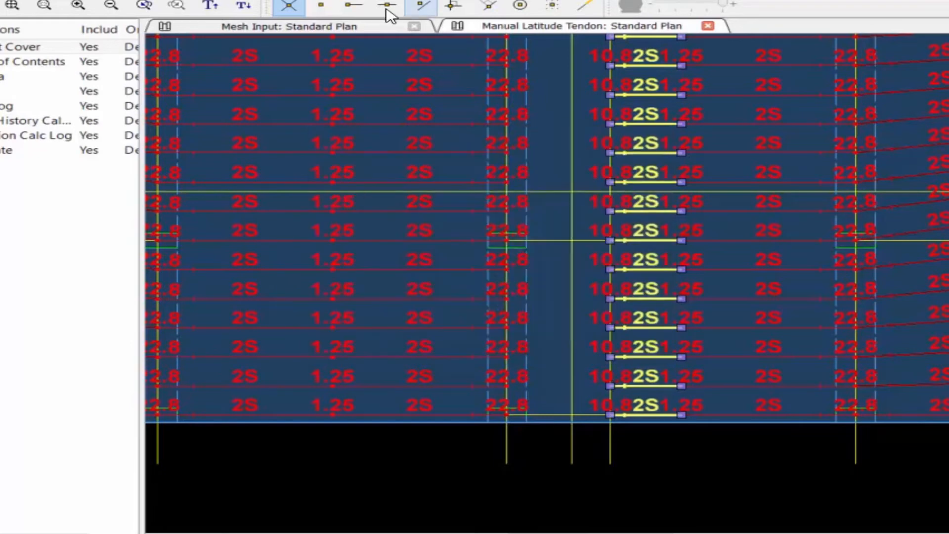
Lay out a tendon panel between grid 5 and the nearer parallel line, from grid E to A, with Parallel layout and Auto connect spacing
{"action": "left_click", "coordinate": [79, 67]}
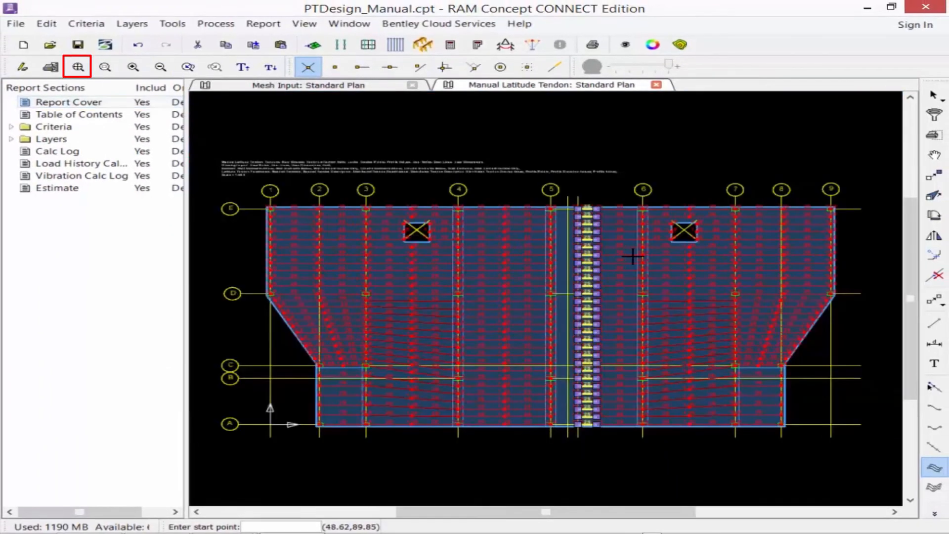
{"action": "left_click", "coordinate": [549, 209]}
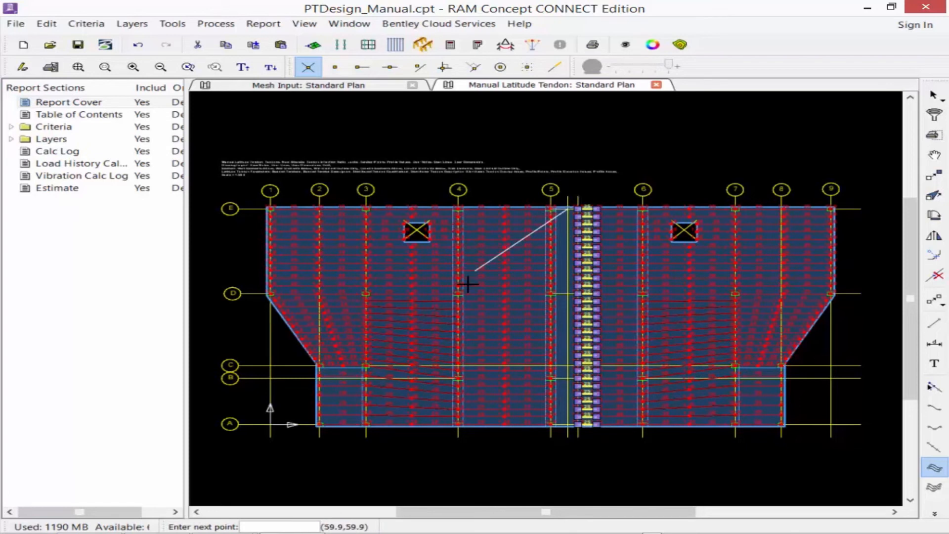
{"action": "left_click", "coordinate": [567, 425]}
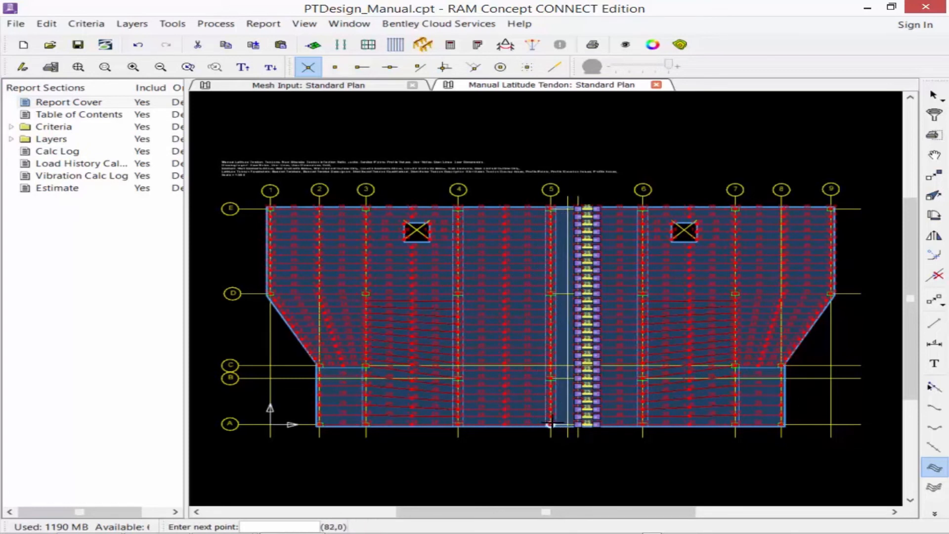
{"action": "left_click", "coordinate": [551, 424]}
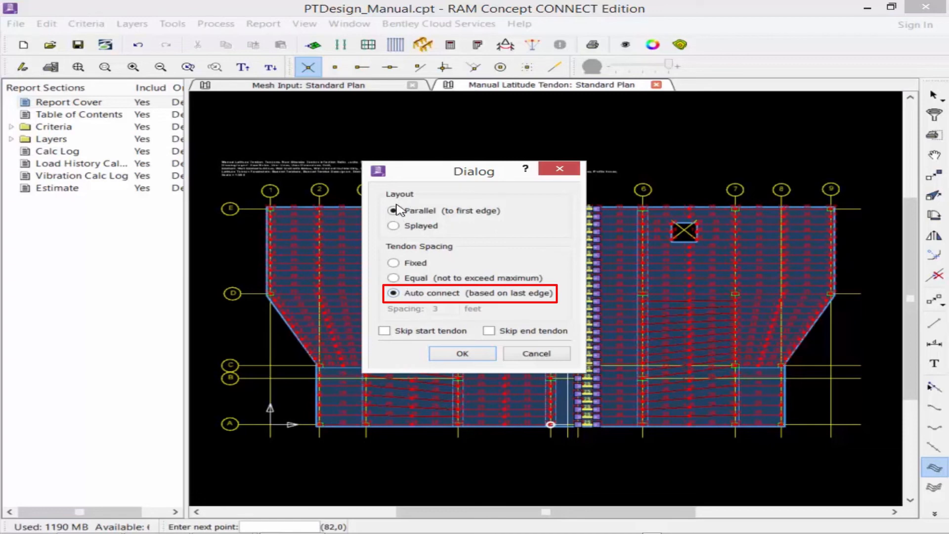
{"action": "left_click", "coordinate": [463, 353]}
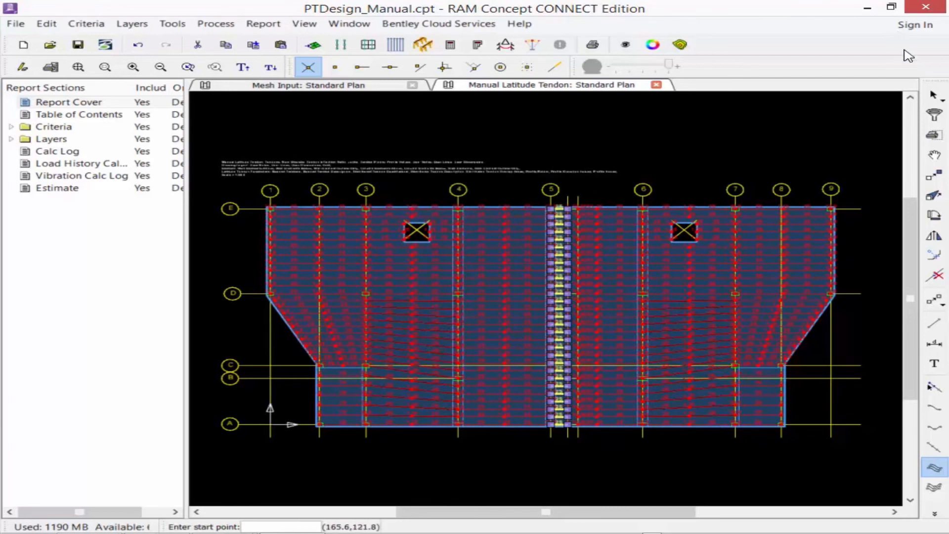
Clear the current selection and select the edge tendon segments between grids 8 and 9 from grid E to just past grid D
{"action": "left_click", "coordinate": [934, 95]}
{"action": "left_click", "coordinate": [803, 119]}
{"action": "left_click", "coordinate": [744, 122]}
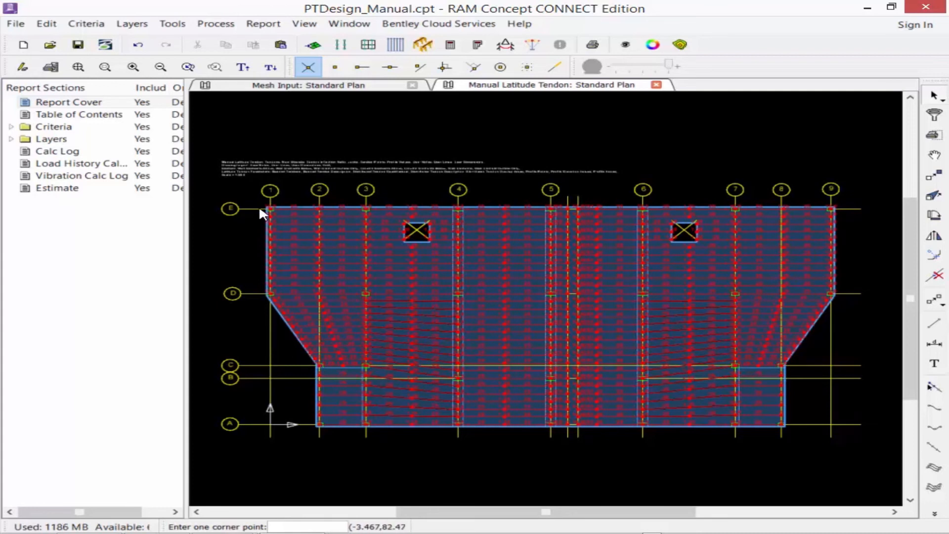
{"action": "left_click", "coordinate": [863, 323]}
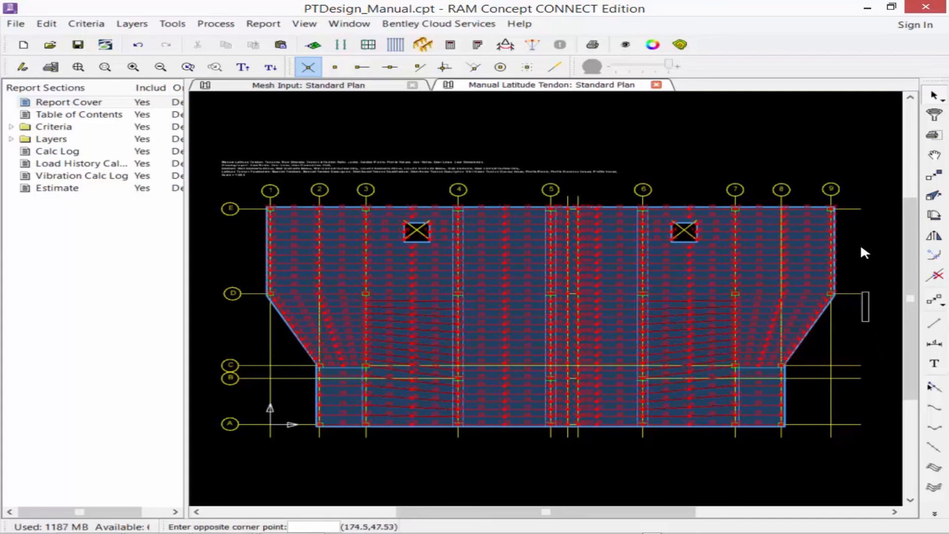
{"action": "left_click", "coordinate": [815, 185]}
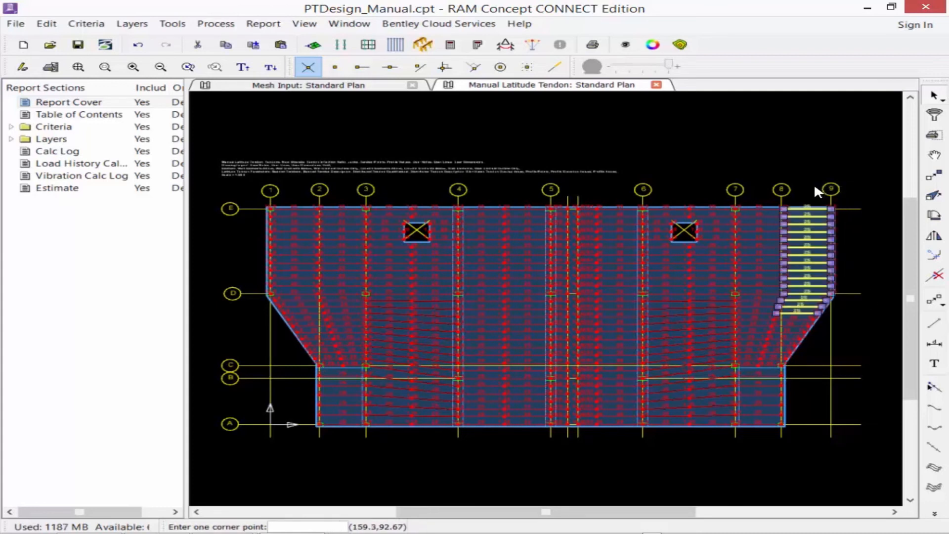
Add the remaining edge tendon segments along the sloped slab edge near grid 8, down to grid C, to the selection
{"action": "left_click", "coordinate": [799, 320]}
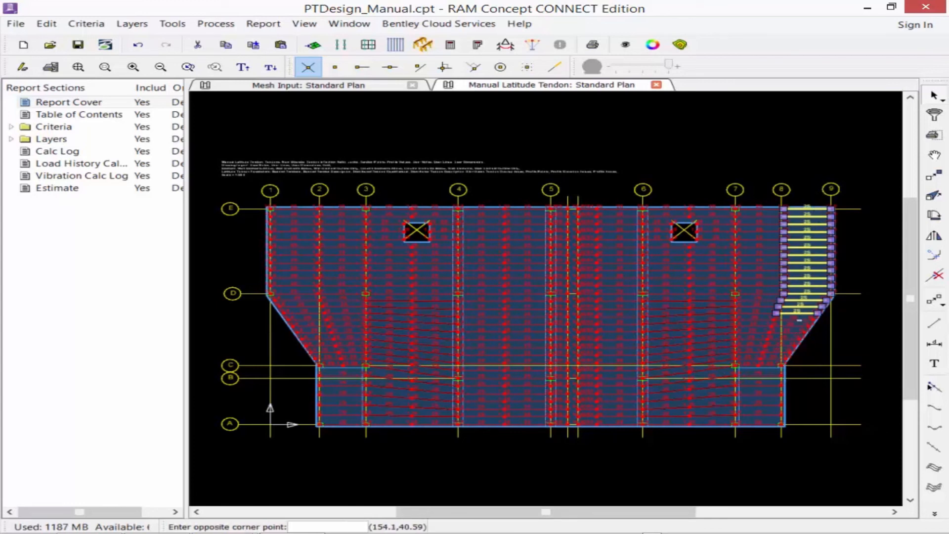
{"action": "left_click", "coordinate": [797, 327]}
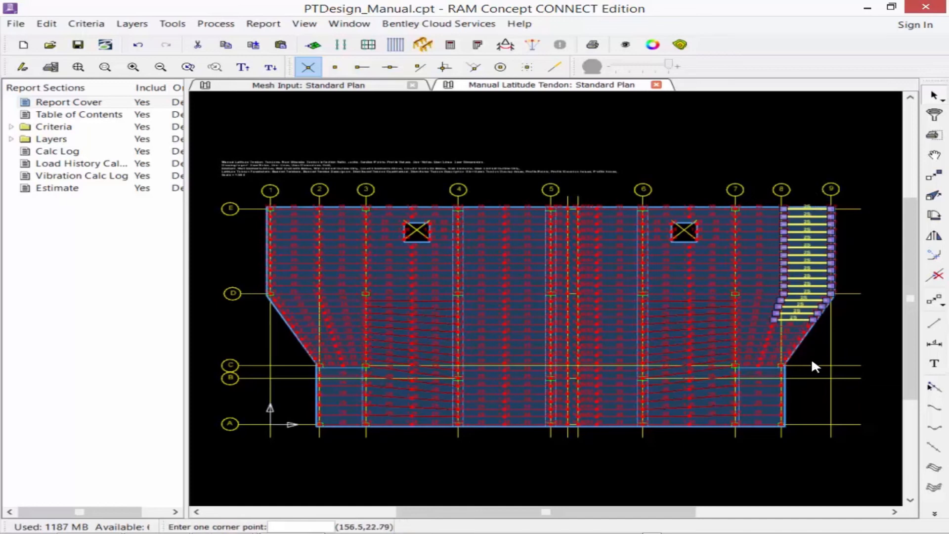
{"action": "left_click", "coordinate": [815, 359]}
{"action": "left_click", "coordinate": [793, 327]}
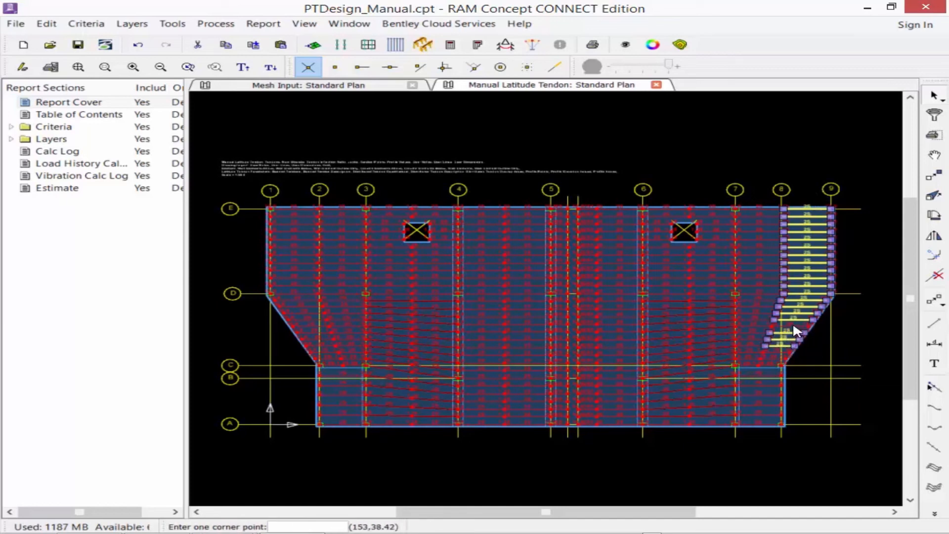
{"action": "left_click", "coordinate": [793, 327]}
{"action": "left_click", "coordinate": [800, 334]}
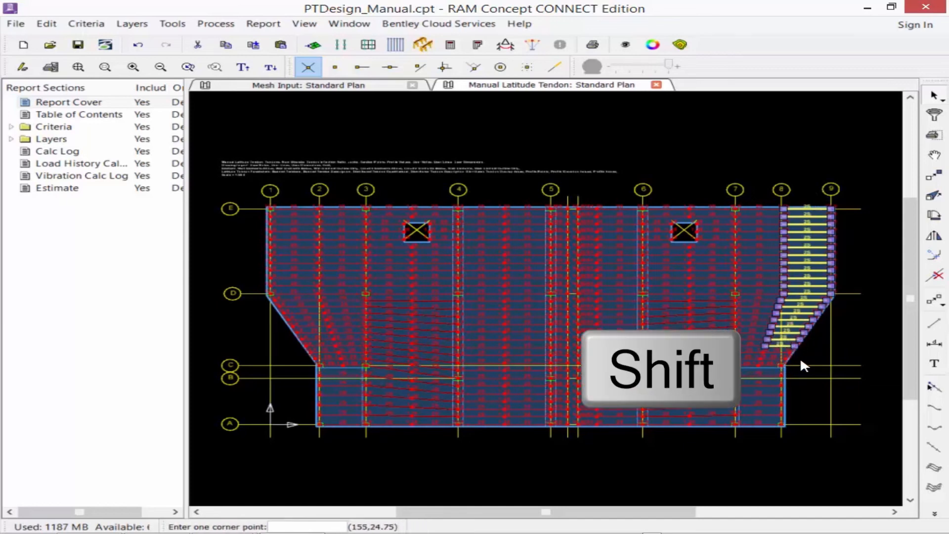
{"action": "scroll", "coordinate": [806, 346], "scroll_direction": "up", "scroll_amount": 4, "text": "shift"}
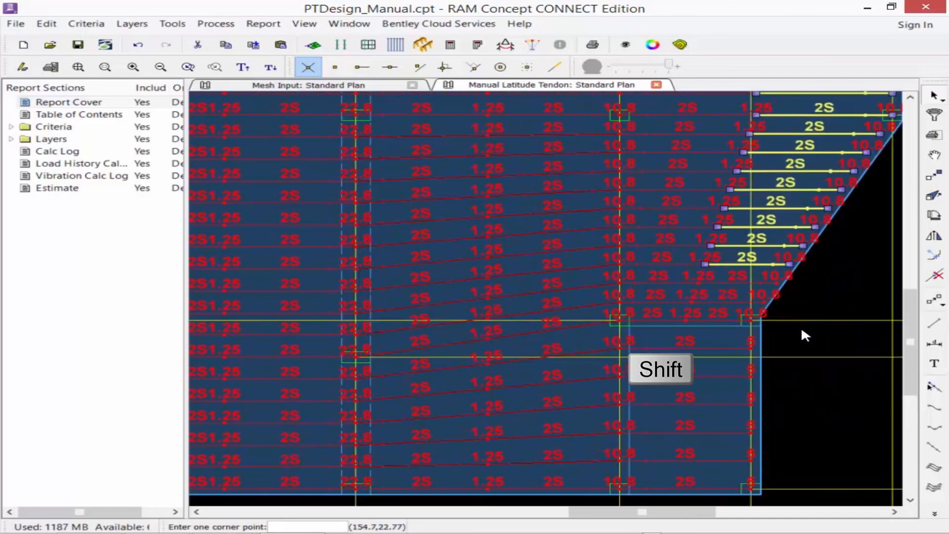
{"action": "left_click", "coordinate": [804, 324]}
{"action": "scroll", "coordinate": [805, 319], "scroll_direction": "up", "scroll_amount": 1}
{"action": "left_click", "coordinate": [735, 277]}
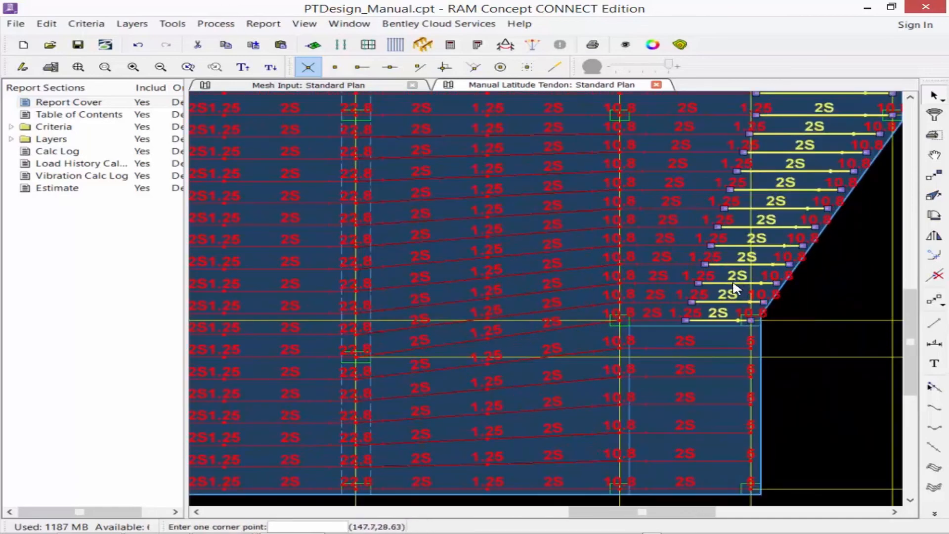
Add the tendon segments that start at the parallel line nearer grid 6, from grid E to A, to the selection
{"action": "scroll", "coordinate": [686, 304], "scroll_direction": "down", "scroll_amount": 5}
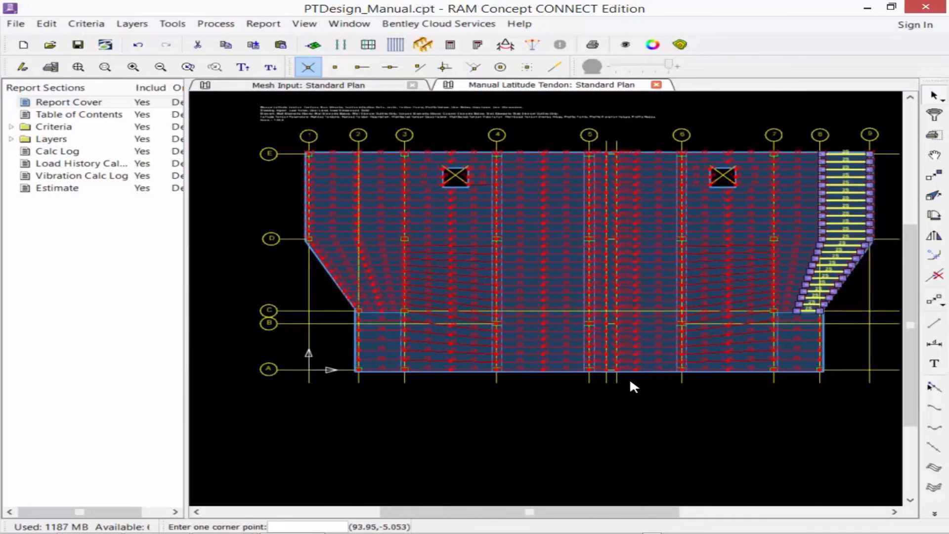
{"action": "left_click", "coordinate": [630, 381]}
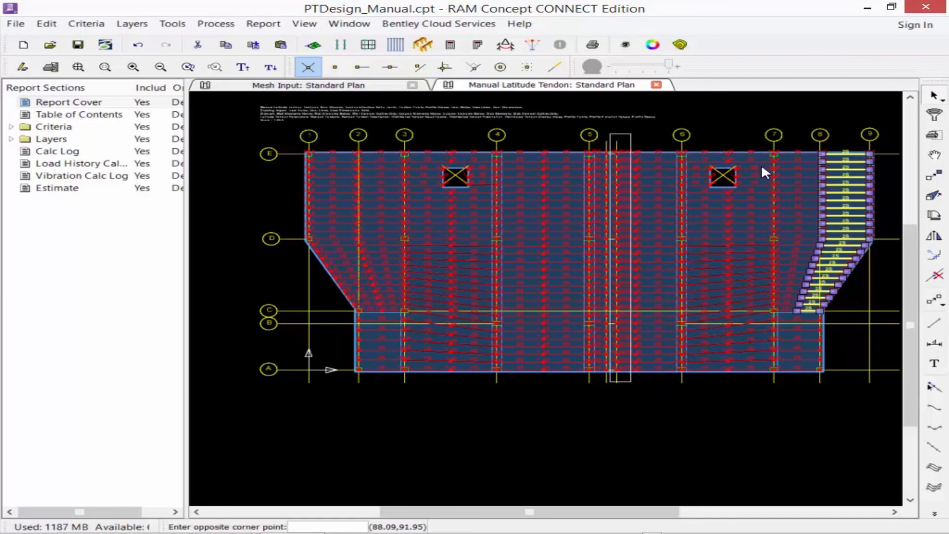
{"action": "left_click", "coordinate": [609, 134]}
Add the edge tendon segments between grids 1 and 2, including those along the sloped slab edge down to grid C, to the selection
{"action": "left_click", "coordinate": [332, 296]}
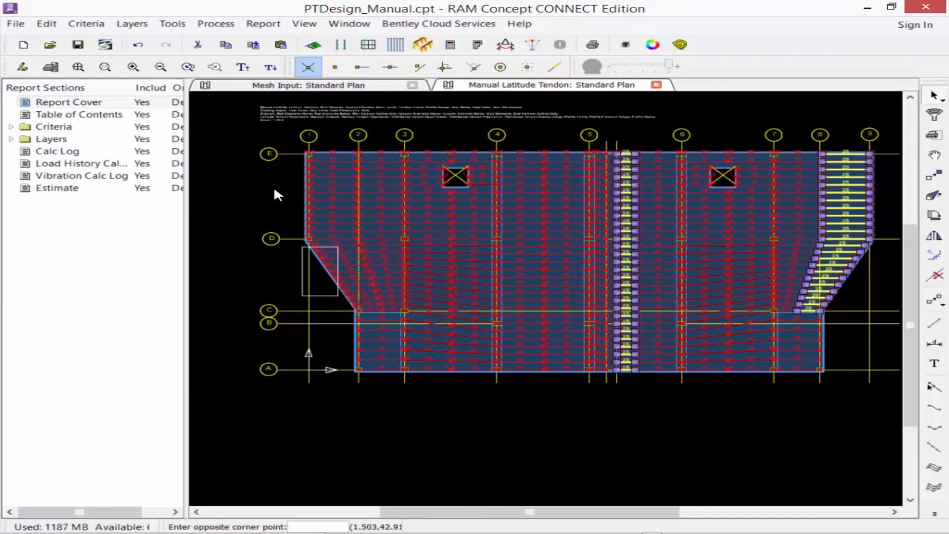
{"action": "left_click", "coordinate": [323, 167]}
{"action": "scroll", "coordinate": [345, 293], "scroll_direction": "up", "scroll_amount": 3}
{"action": "scroll", "coordinate": [349, 300], "scroll_direction": "up", "scroll_amount": 3}
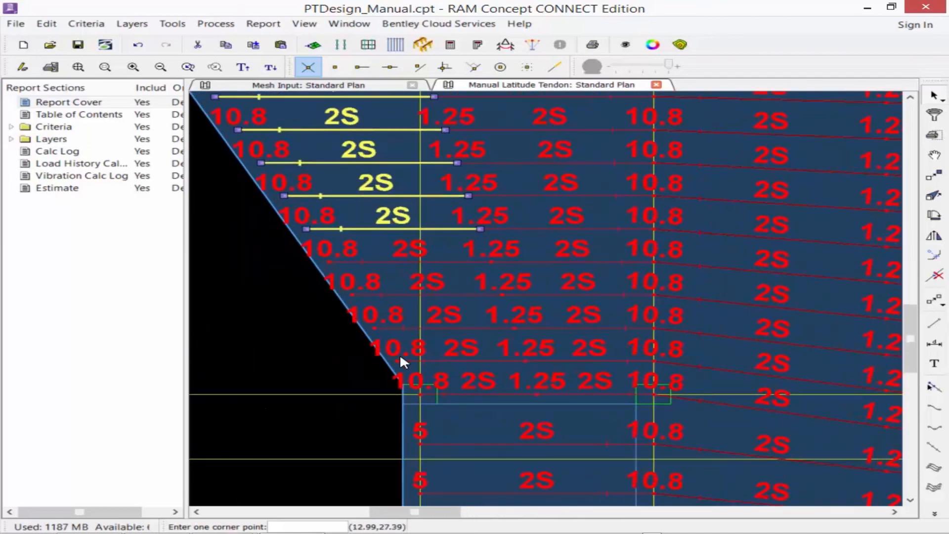
{"action": "left_click", "coordinate": [428, 402]}
{"action": "left_click", "coordinate": [310, 292]}
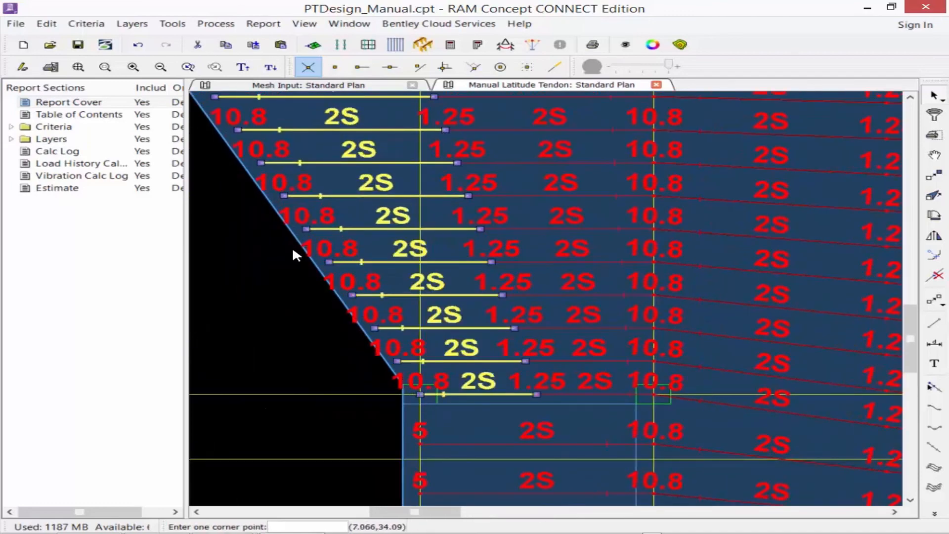
Set the elevation value at end 1 of all selected tendon segments to 6 inches in the selection properties, and clear the selection
{"action": "scroll", "coordinate": [292, 246], "scroll_direction": "down", "scroll_amount": 3}
{"action": "scroll", "coordinate": [296, 259], "scroll_direction": "down", "scroll_amount": 3}
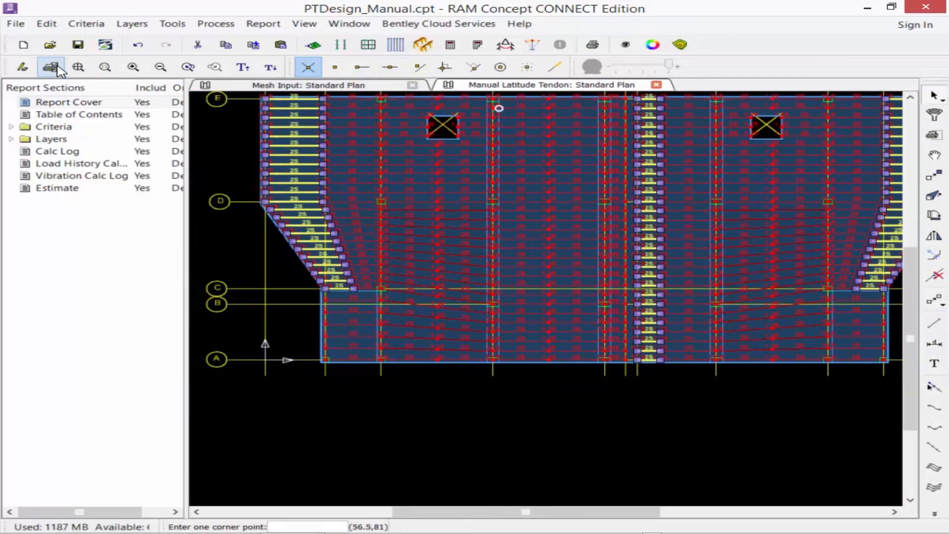
{"action": "left_click", "coordinate": [79, 67]}
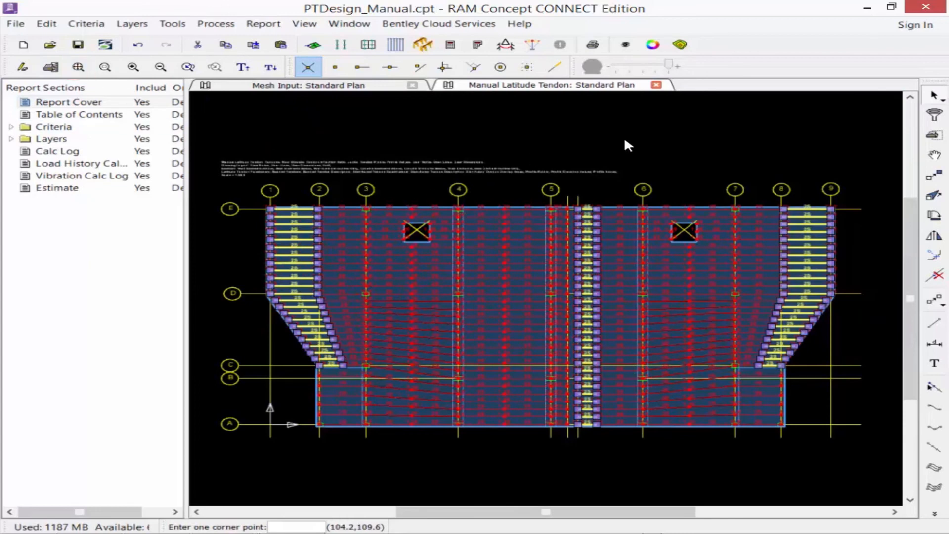
{"action": "right_click", "coordinate": [609, 135]}
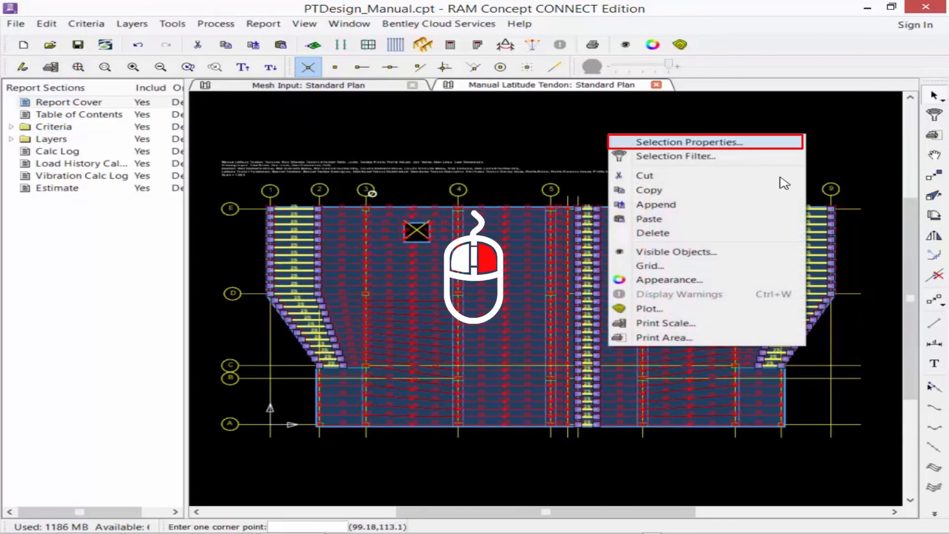
{"action": "left_click", "coordinate": [624, 143]}
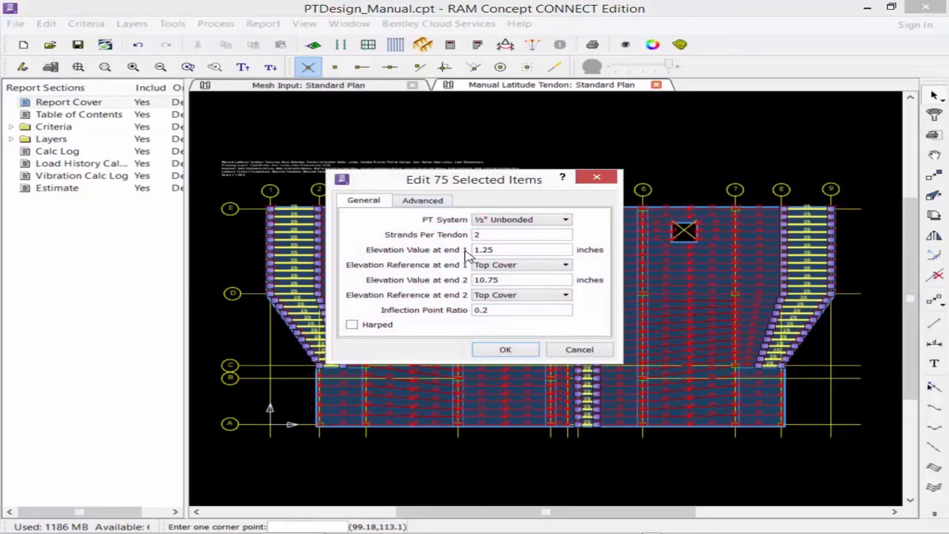
{"action": "left_click_drag", "start_coordinate": [516, 250], "coordinate": [429, 245]}
{"action": "type", "text": "6"}
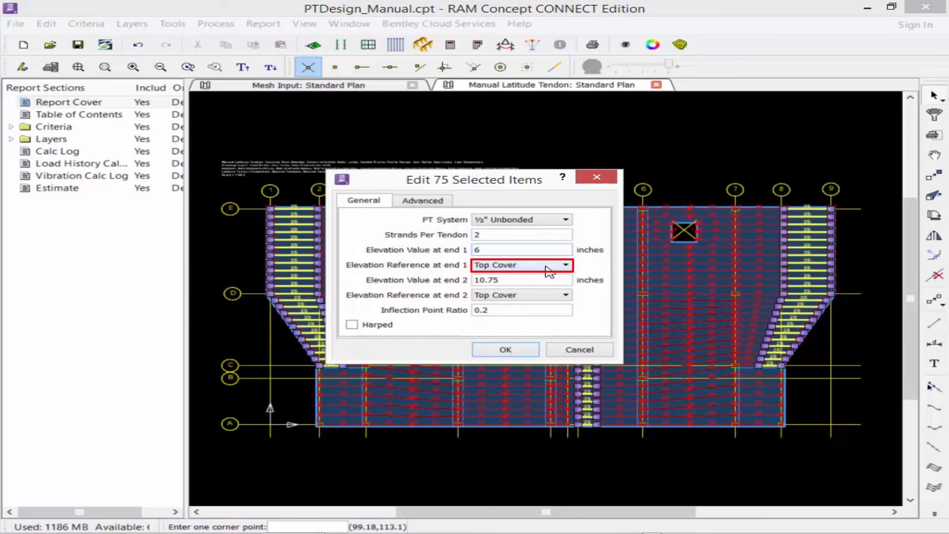
{"action": "left_click", "coordinate": [499, 350]}
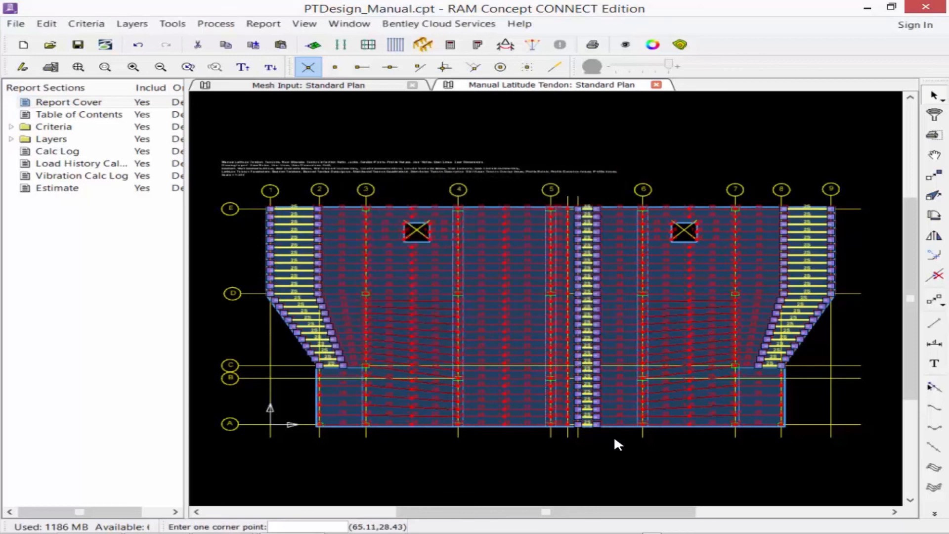
{"action": "left_click", "coordinate": [737, 190]}
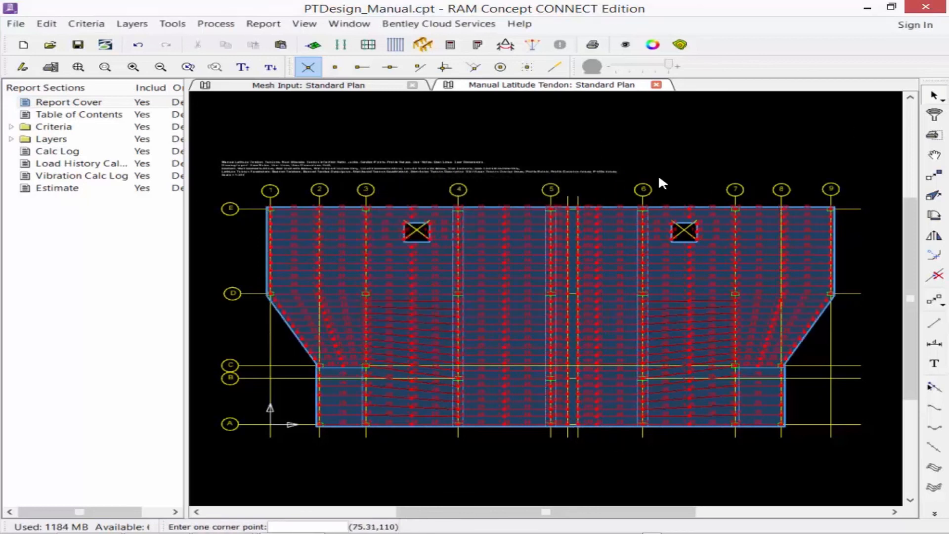